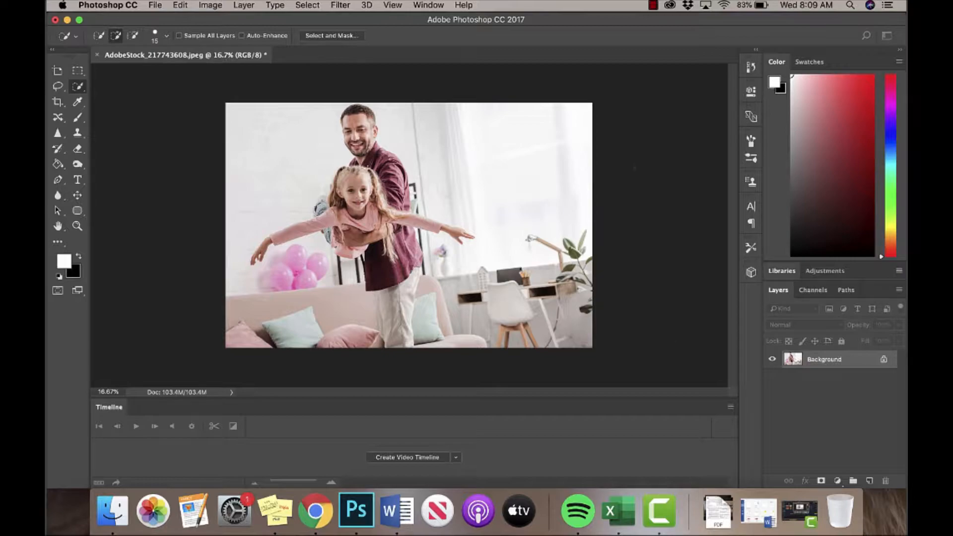
click(430, 5)
mouse_move(496, 30)
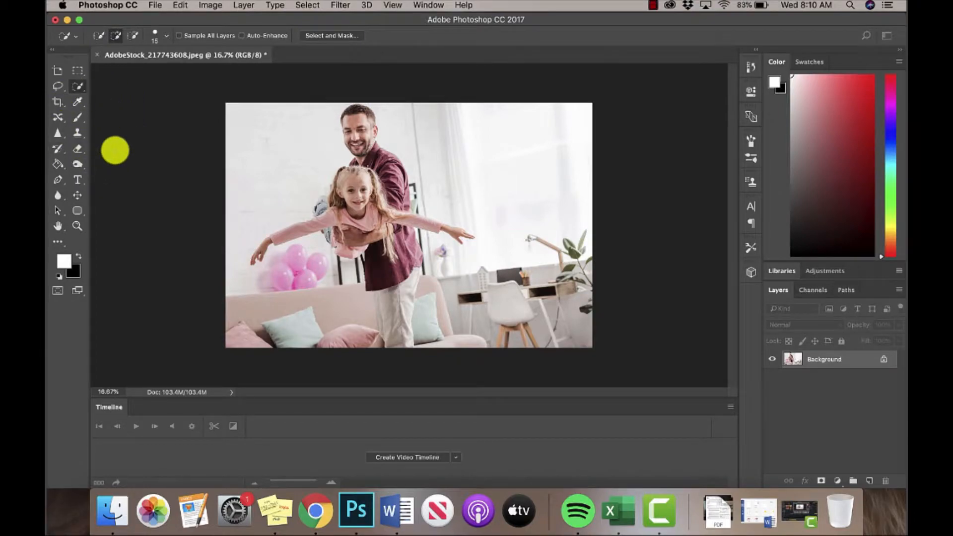
- Try to select the girl's face, shirt and hair with the Magic Wand Tool, and clear that selection
click(78, 87)
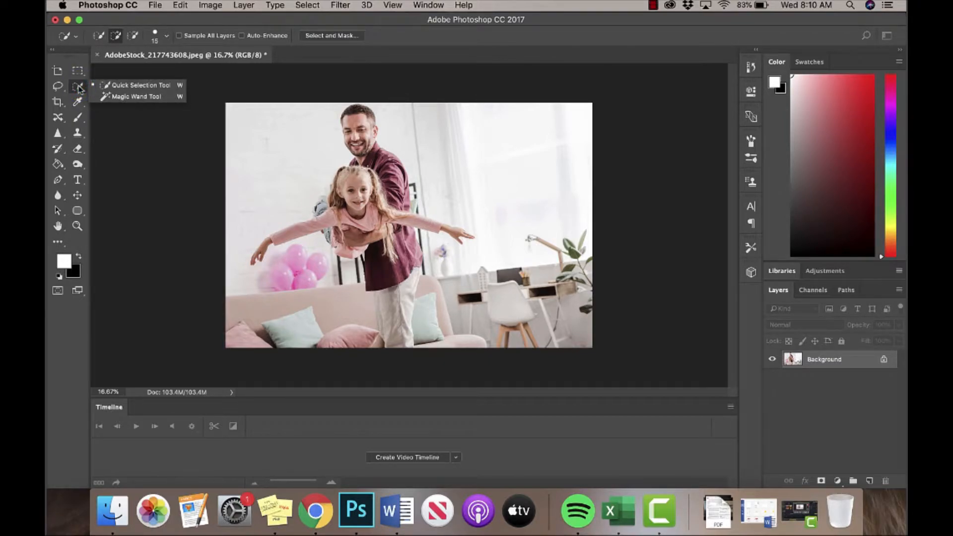
click(108, 97)
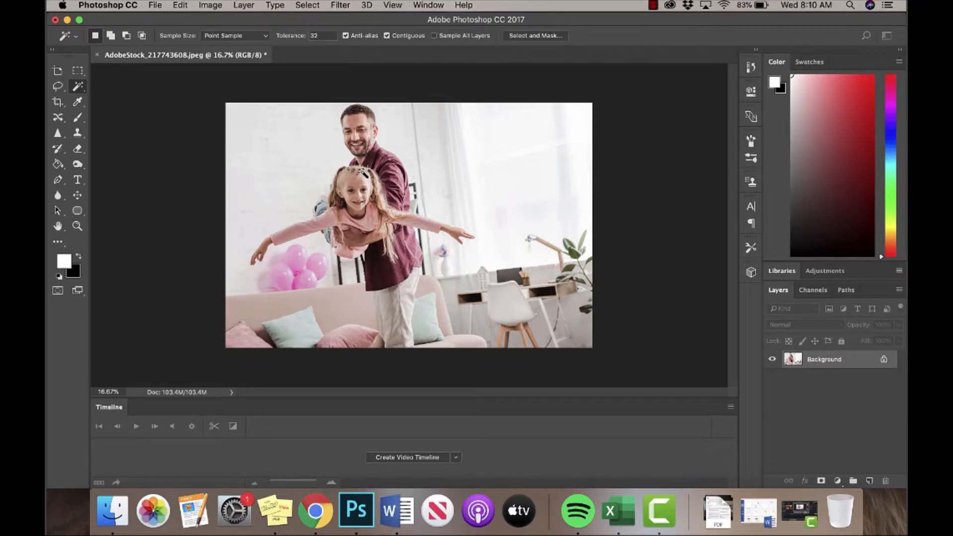
click(354, 183)
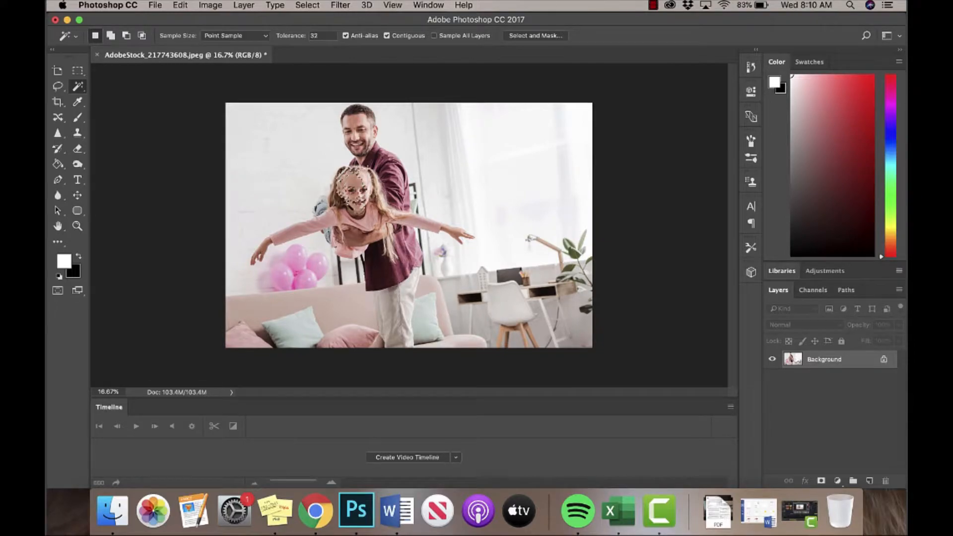
key(shift)
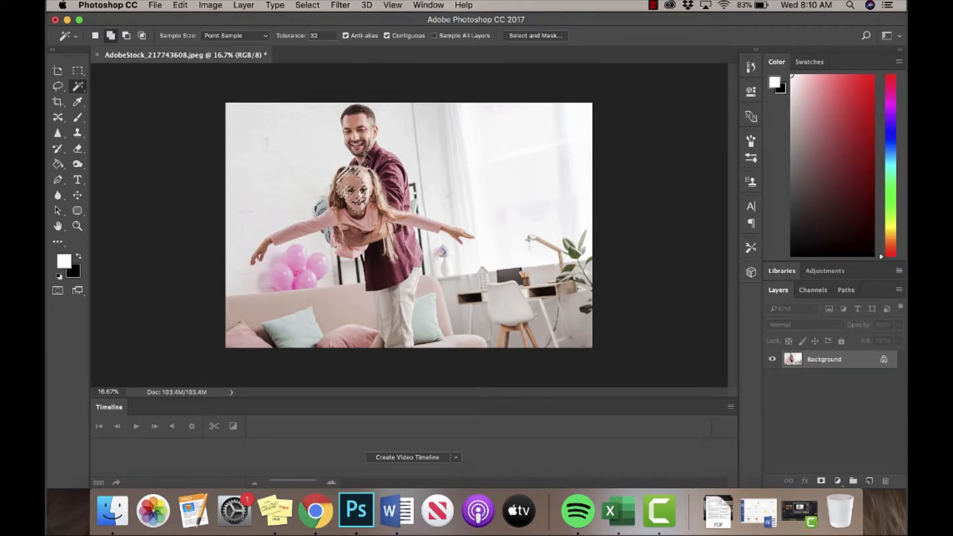
shift+click(395, 220)
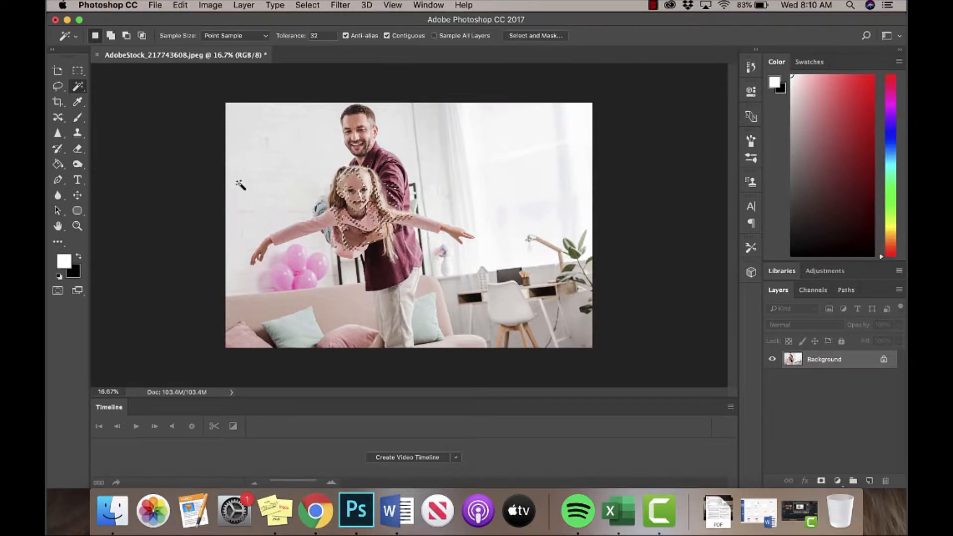
key(super+d)
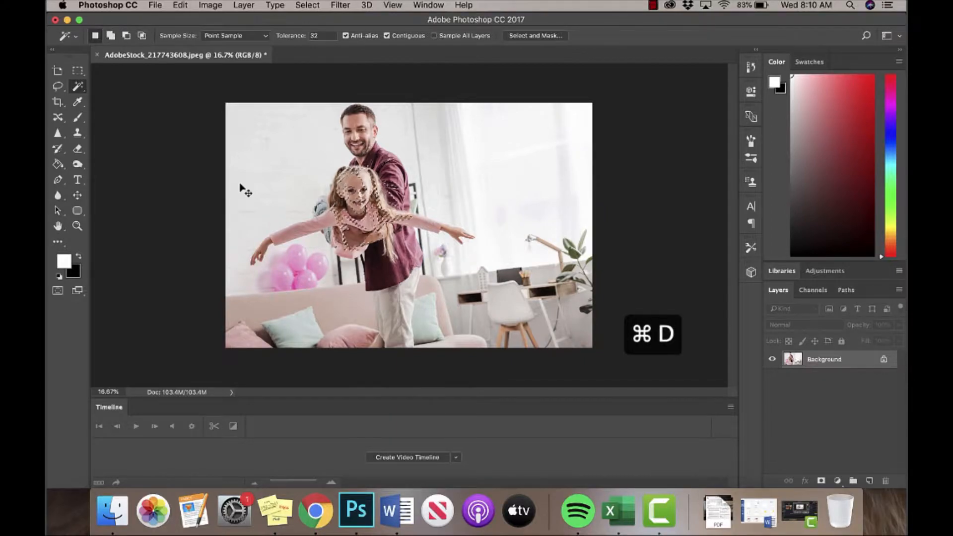
- Set up the Quick Selection Tool in add-to-selection mode with a brush size of 74
right_click(78, 89)
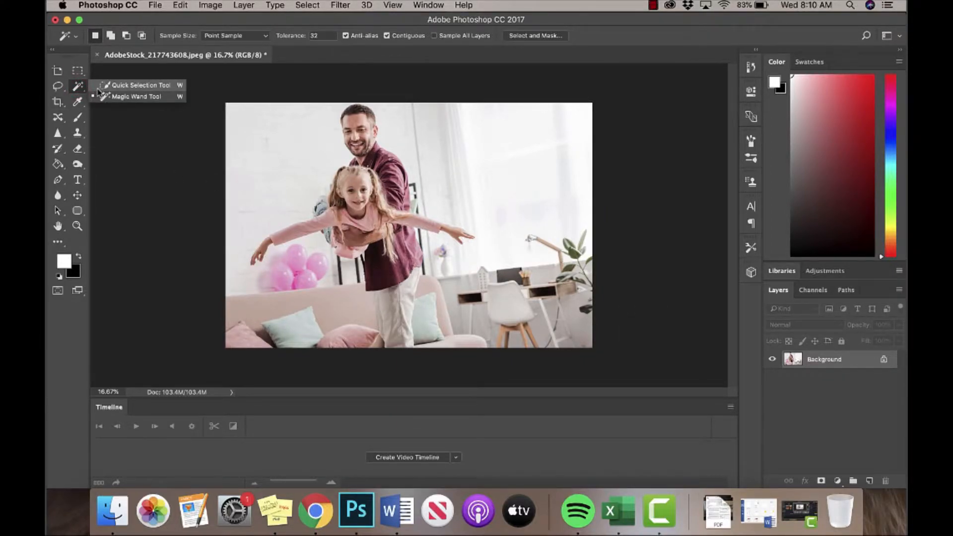
click(98, 88)
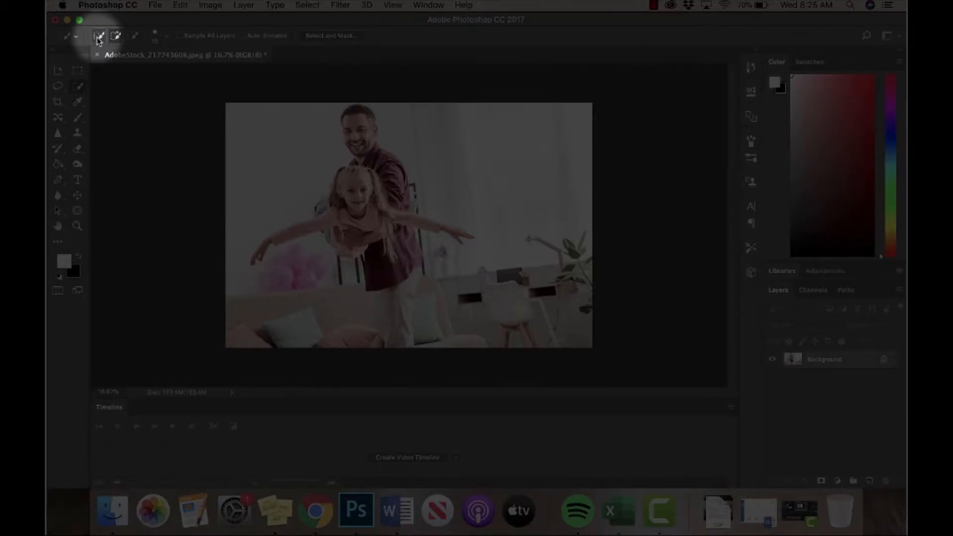
click(115, 36)
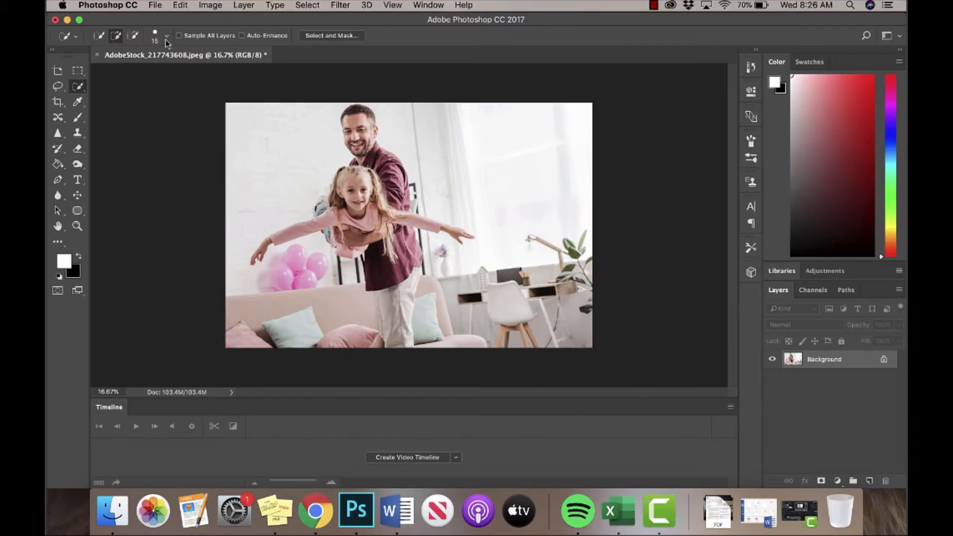
click(167, 37)
click(167, 37)
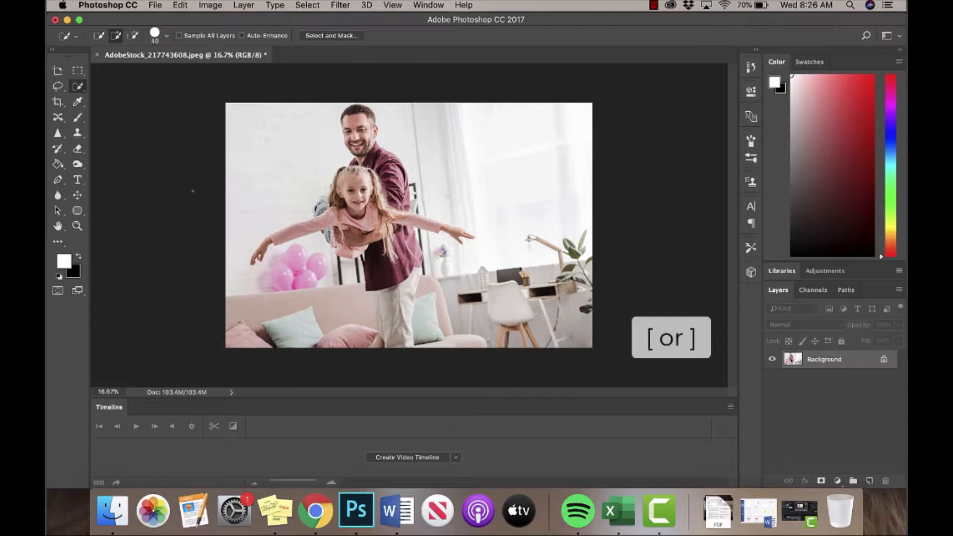
key(bracketright)
key(bracketright)
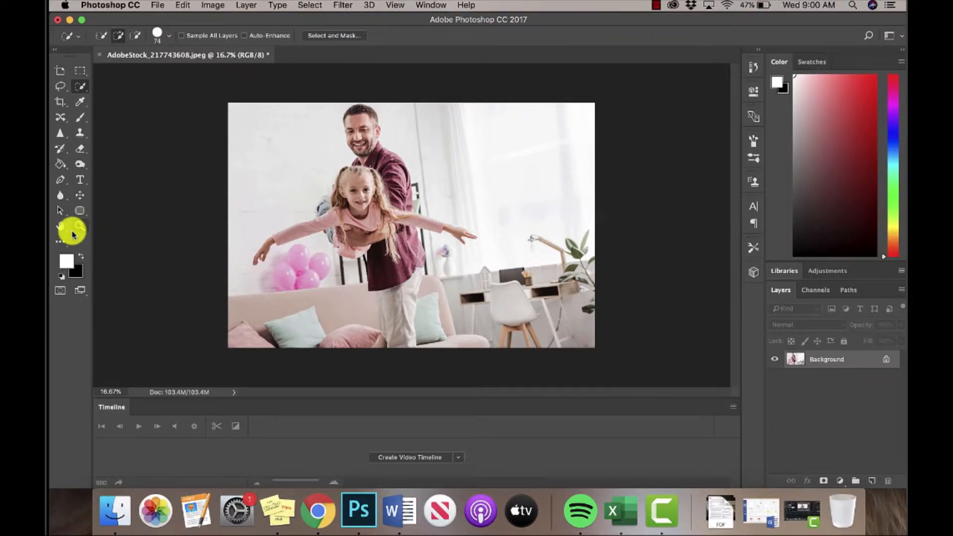
- Magnify the view around the girl, setting the zoom level to 60% and fine-tuning it from there
key(z)
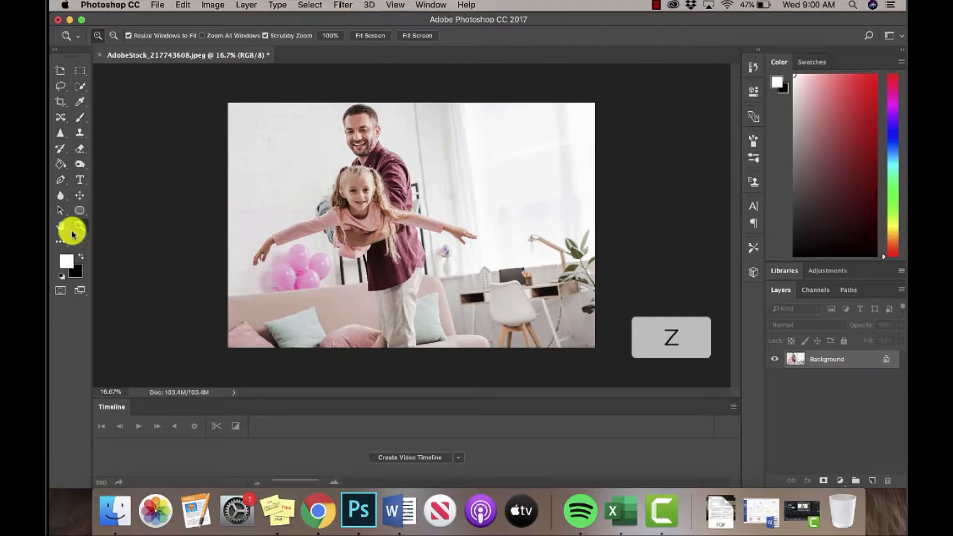
click(338, 203)
click(339, 203)
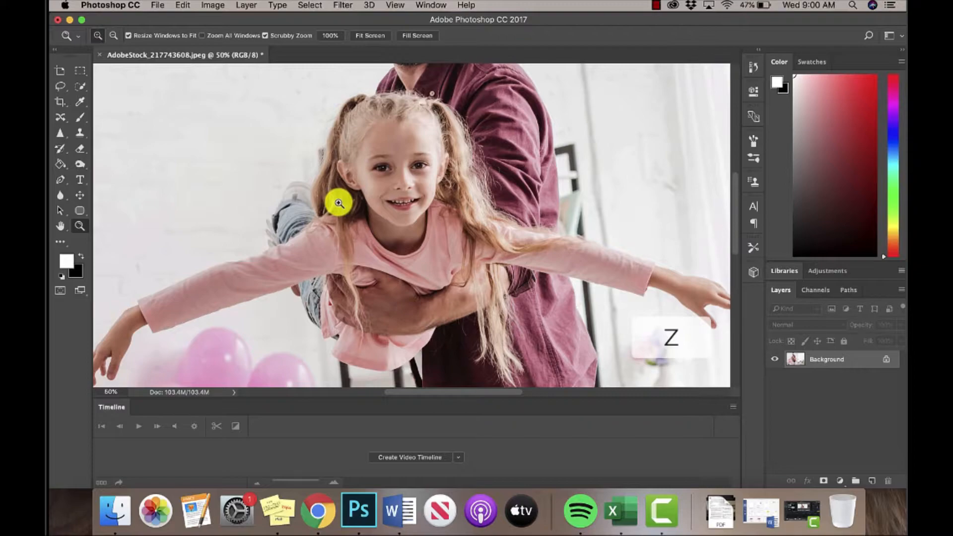
click(118, 392)
text(60)
key(Return)
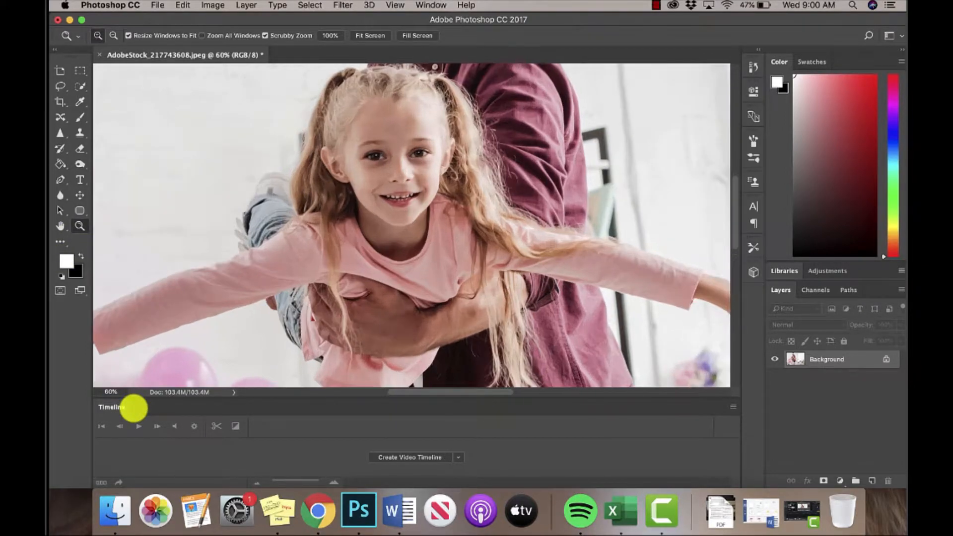
scroll(451, 148, up, 5)
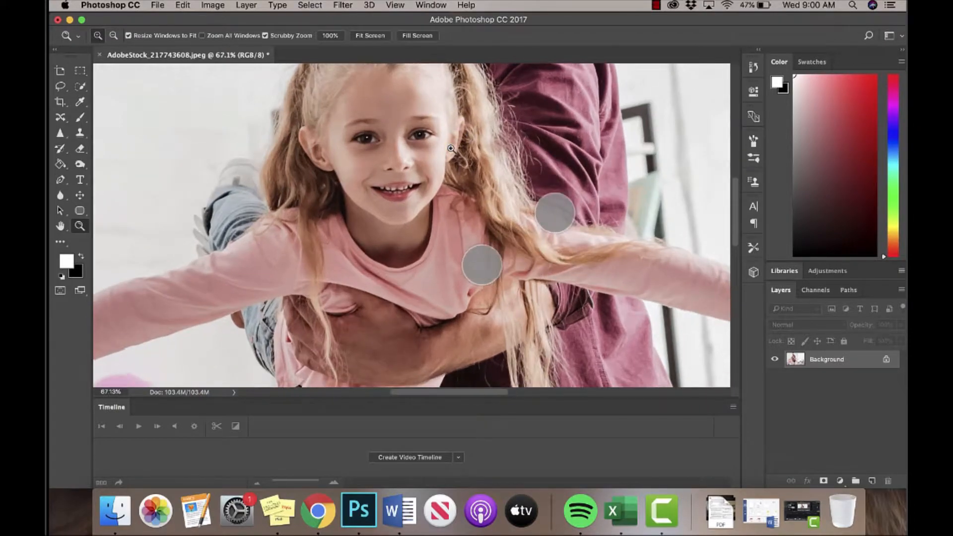
scroll(451, 149, down, 4)
scroll(451, 148, down, 3)
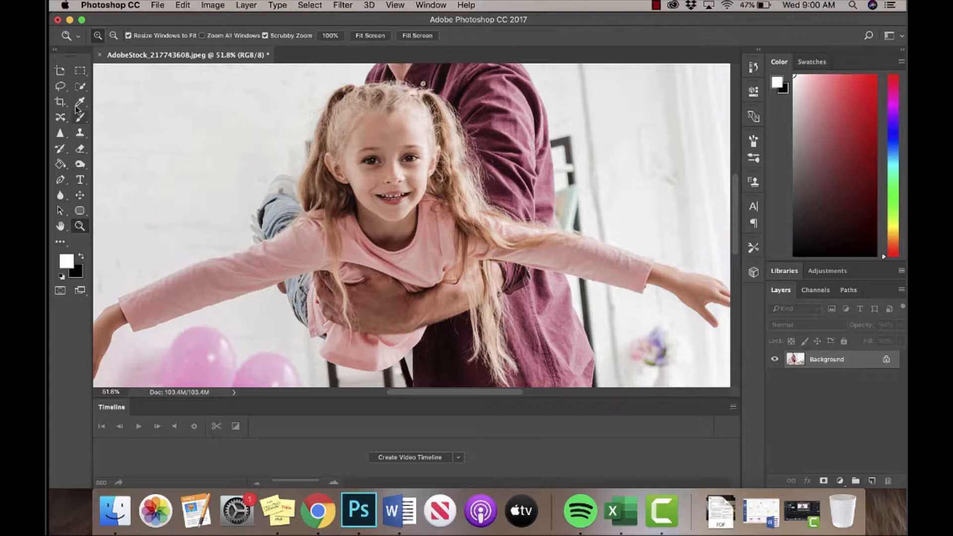
- Quick-select the girl's arm and hand above the balloons, plus her jeans behind the shoulder
click(80, 86)
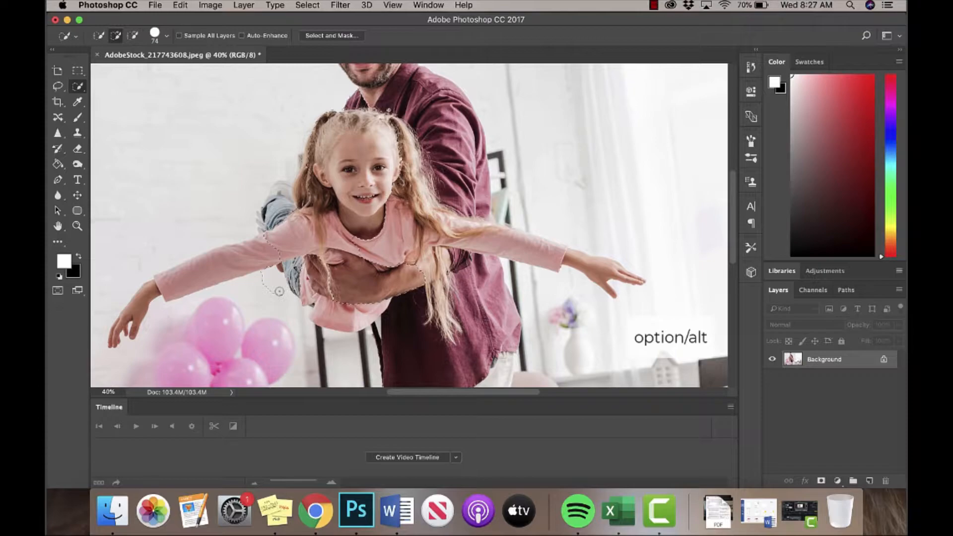
key(alt)
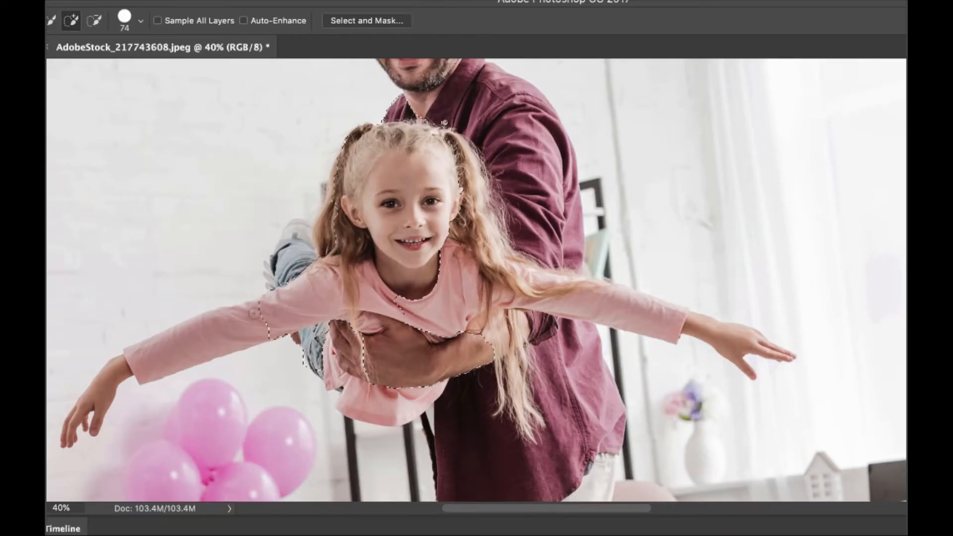
mouse_move(254, 313)
mouse_down()
mouse_move(164, 368)
mouse_move(102, 387)
mouse_move(79, 432)
mouse_up()
mouse_move(332, 219)
mouse_down()
mouse_move(293, 251)
mouse_move(273, 285)
mouse_up()
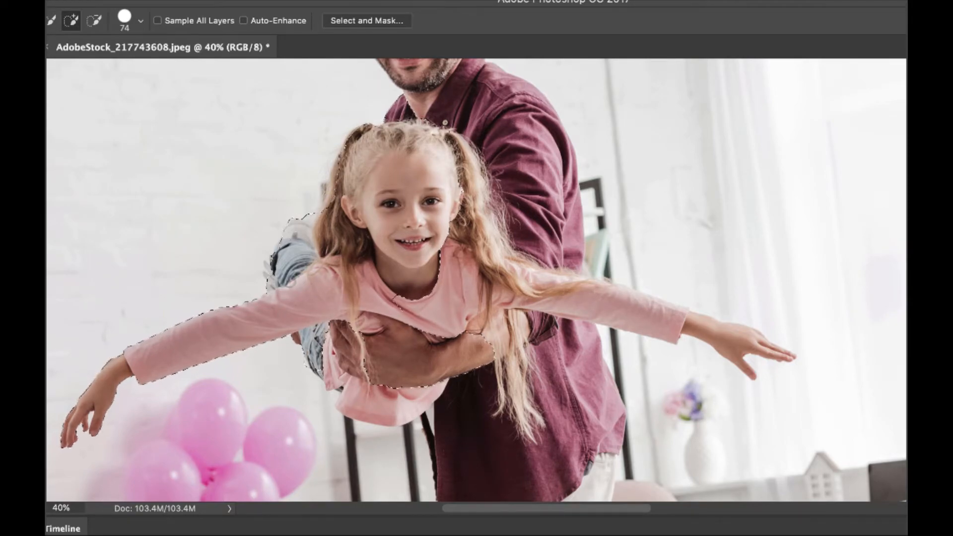
- Add the man's head, shoulder and upper sleeve to the selection
scroll(477, 278, up, 5)
scroll(467, 372, down, 3)
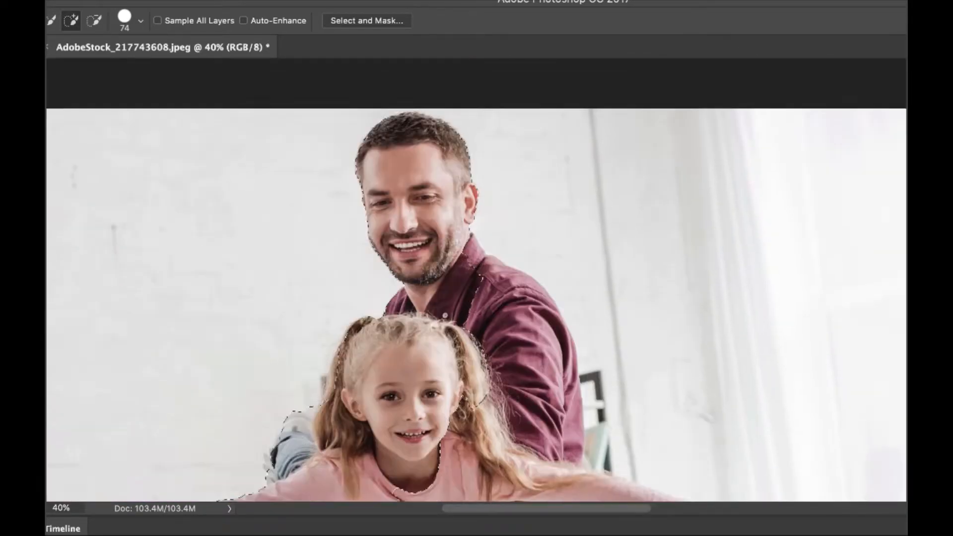
mouse_move(489, 328)
mouse_down()
mouse_move(529, 330)
mouse_move(547, 240)
mouse_up()
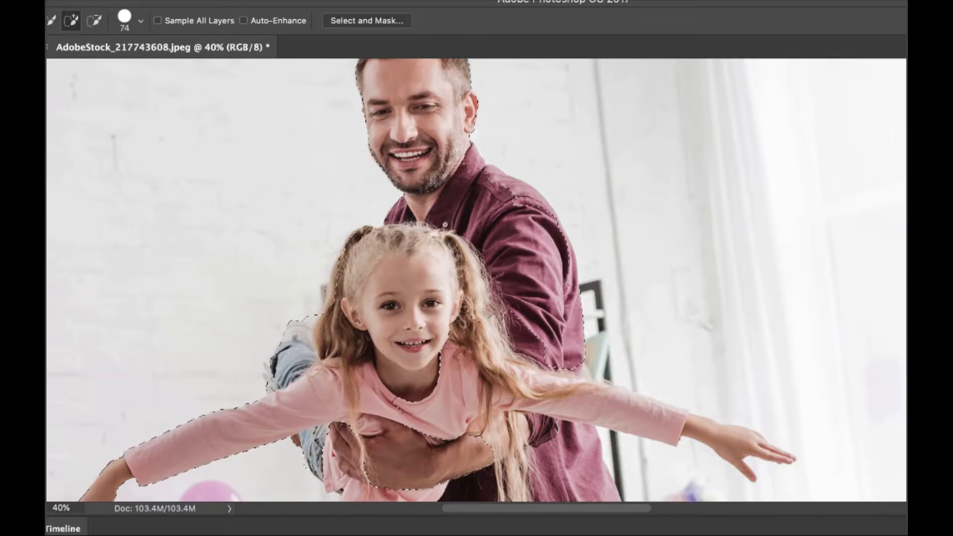
- Extend the selection over the man's lower shirt, part of his trousers and the hem of the girl's pink top
scroll(458, 156, up, 2)
scroll(459, 156, down, 7)
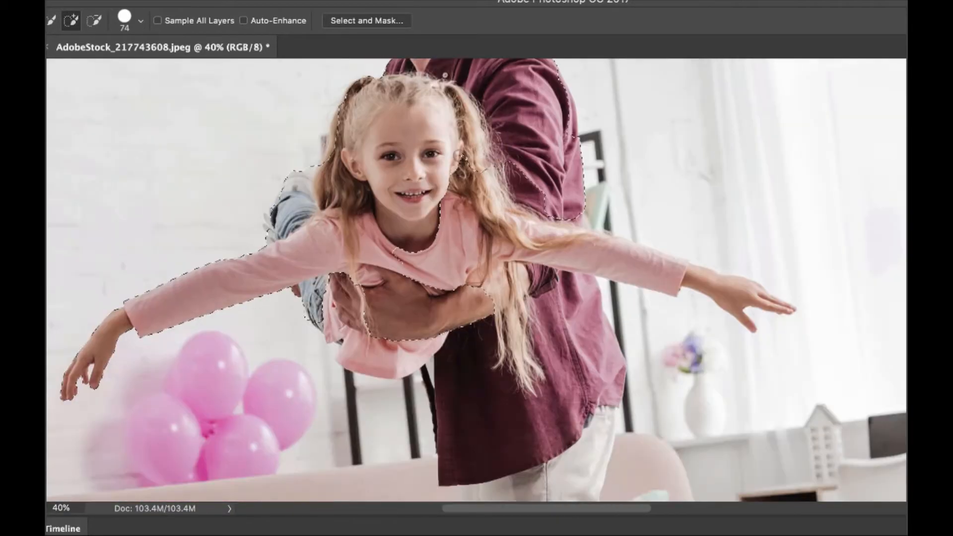
scroll(288, 104, up, 2)
scroll(289, 104, up, 1)
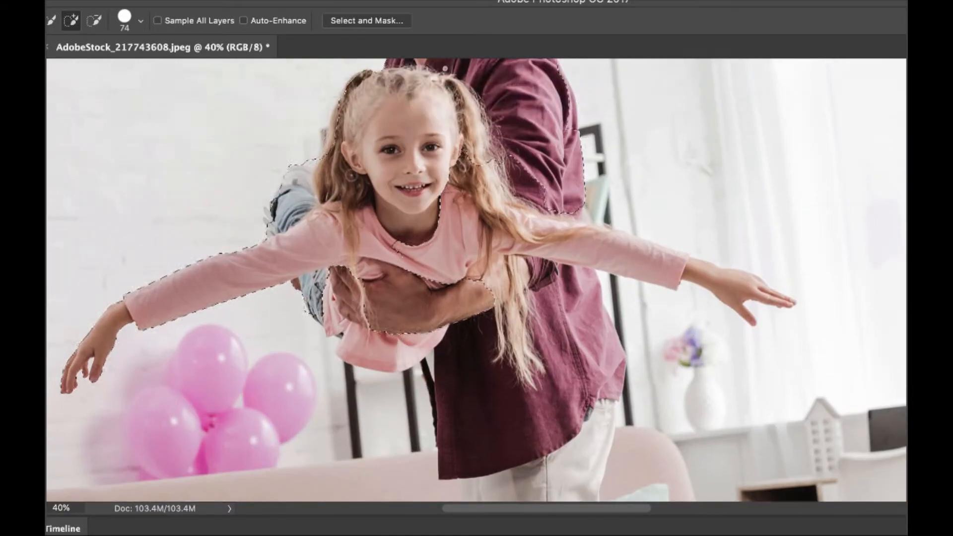
scroll(591, 148, down, 3)
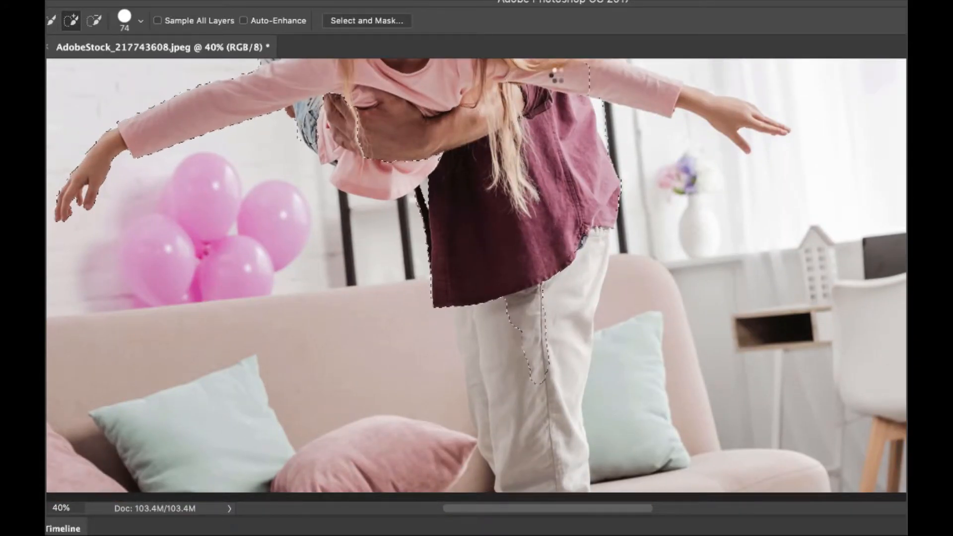
scroll(590, 147, up, 3)
scroll(550, 206, up, 1)
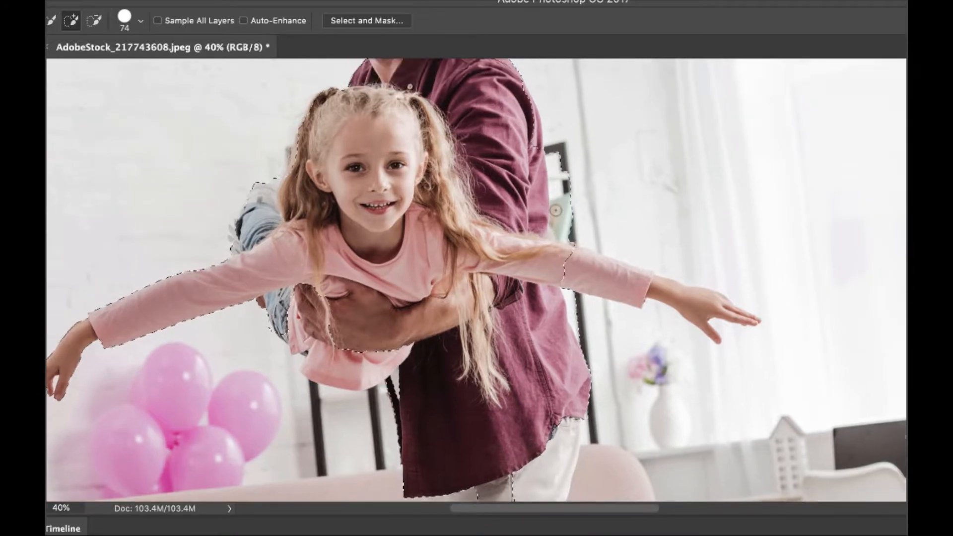
scroll(550, 206, down, 1)
mouse_move(318, 292)
mouse_down()
mouse_move(364, 312)
mouse_move(370, 325)
mouse_move(405, 326)
mouse_up()
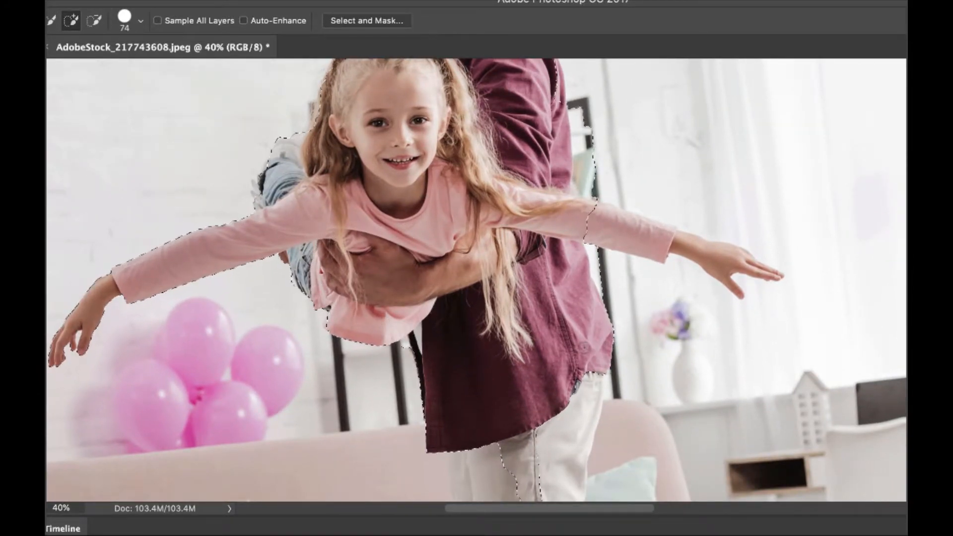
- Add the girl's other forearm and hand, on the side of the flower vase, to the selection
scroll(497, 328, right, 5)
scroll(497, 328, up, 2)
drag(420, 284, 479, 292)
scroll(479, 290, right, 2)
scroll(479, 290, right, 3)
scroll(479, 290, down, 1)
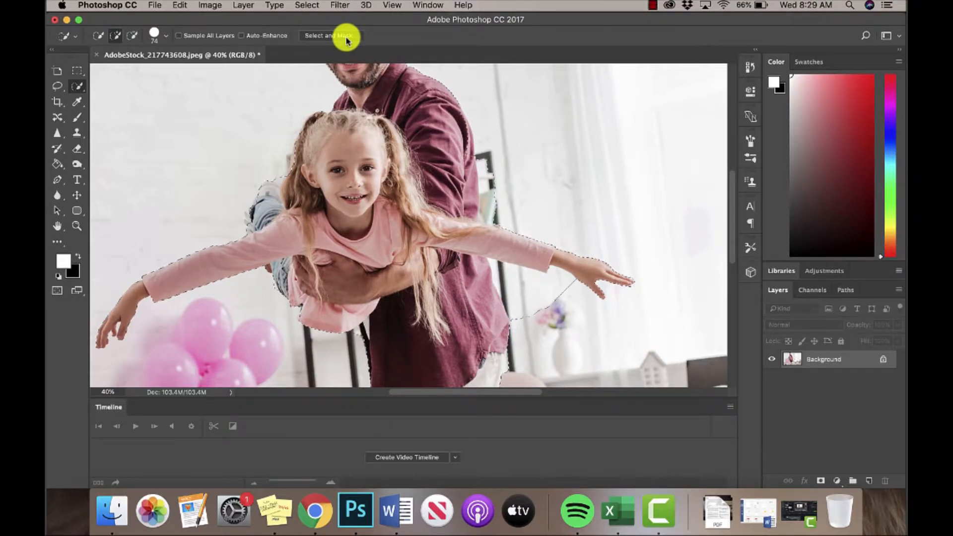
- Open the selection in Select and Mask and preview it On Black at 100% opacity
click(347, 39)
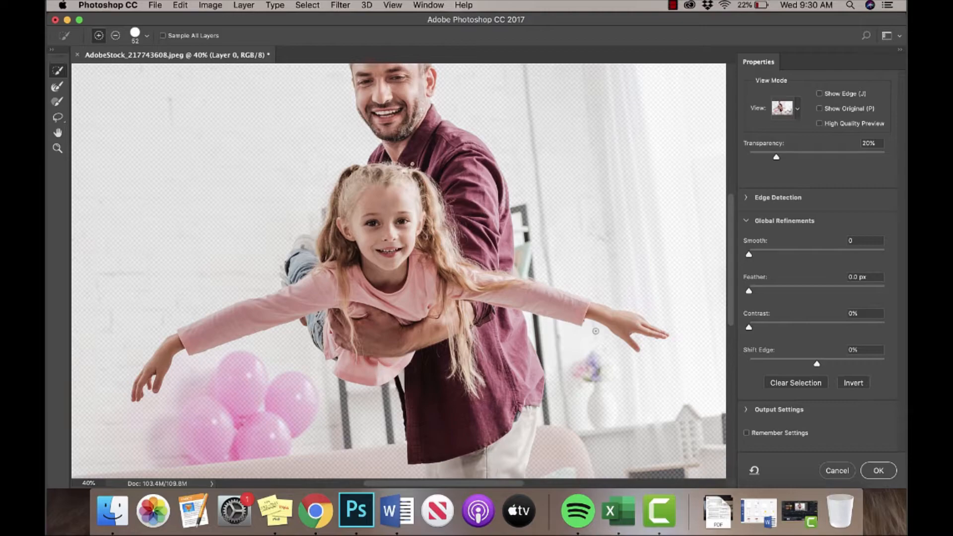
scroll(520, 218, up, 3)
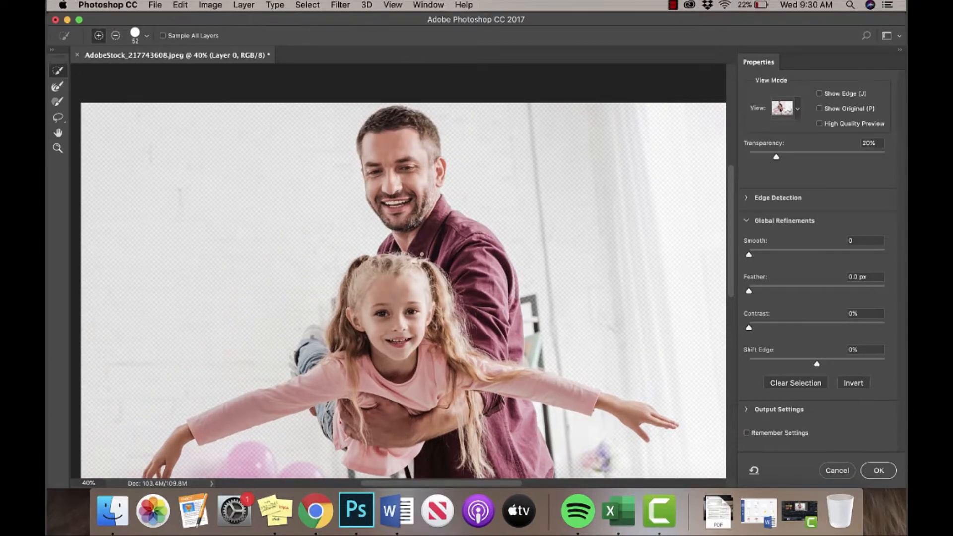
scroll(463, 334, down, 2)
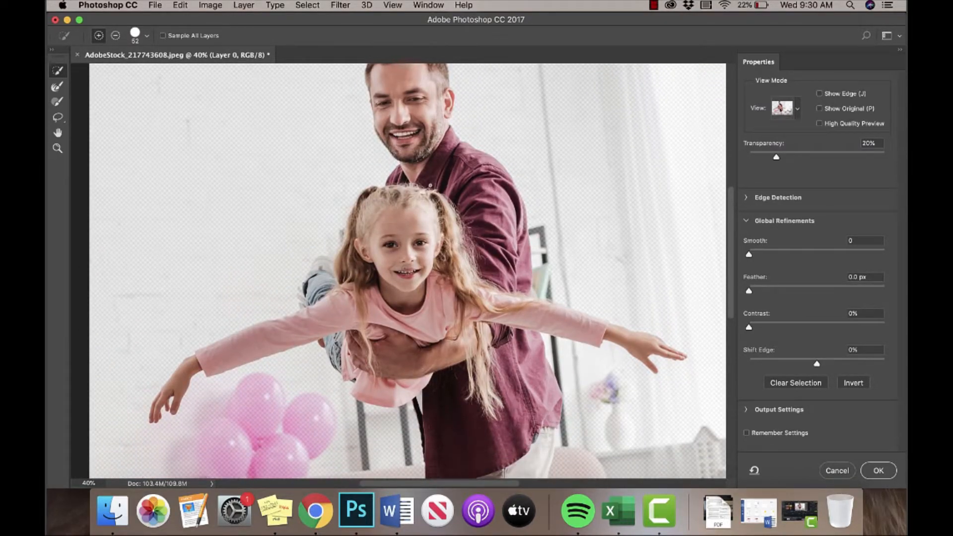
click(798, 110)
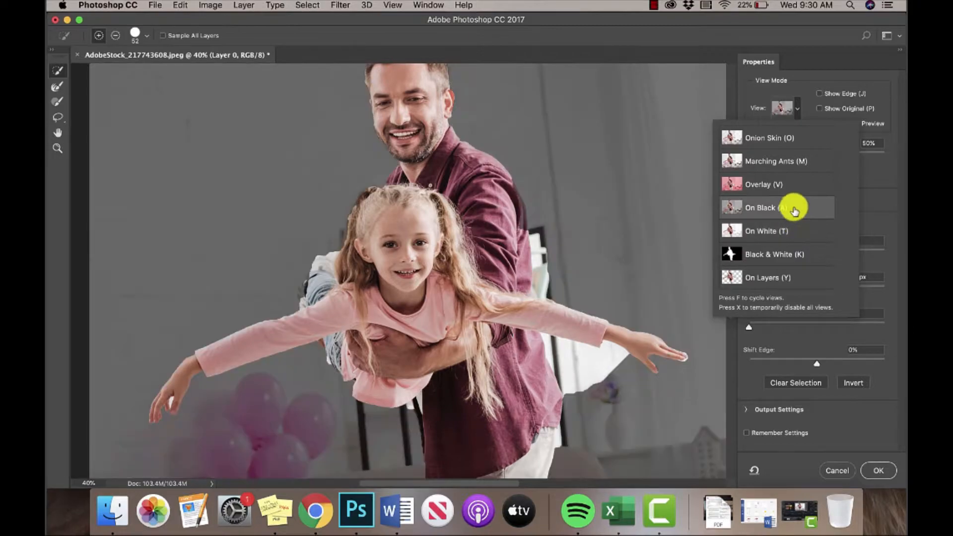
click(792, 207)
drag(817, 157, 889, 158)
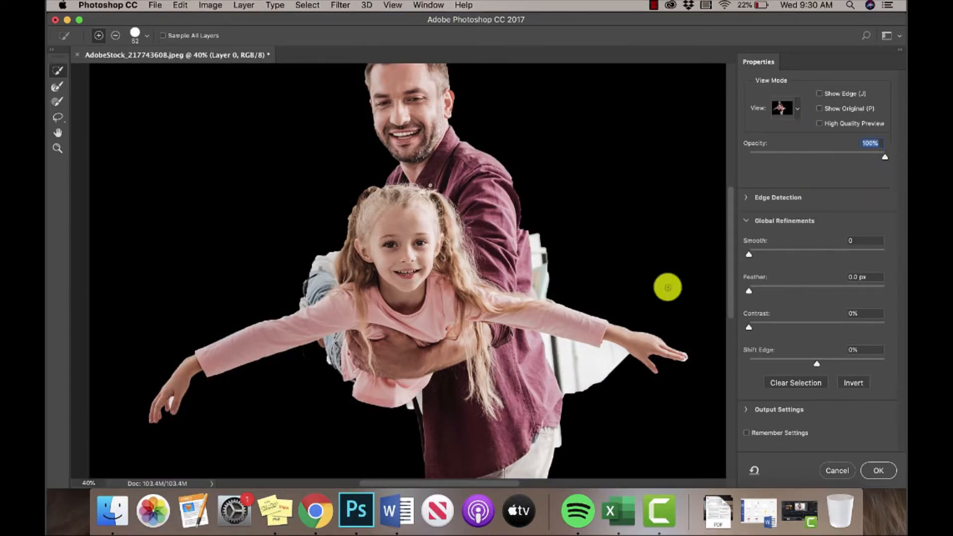
- Change the Select and Mask view mode to Overlay
scroll(472, 242, up, 5)
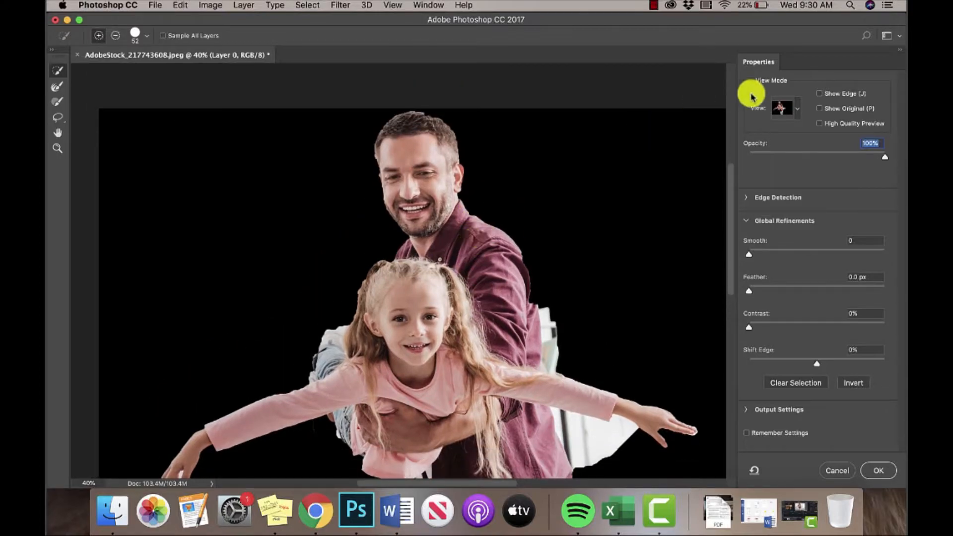
click(793, 109)
click(781, 185)
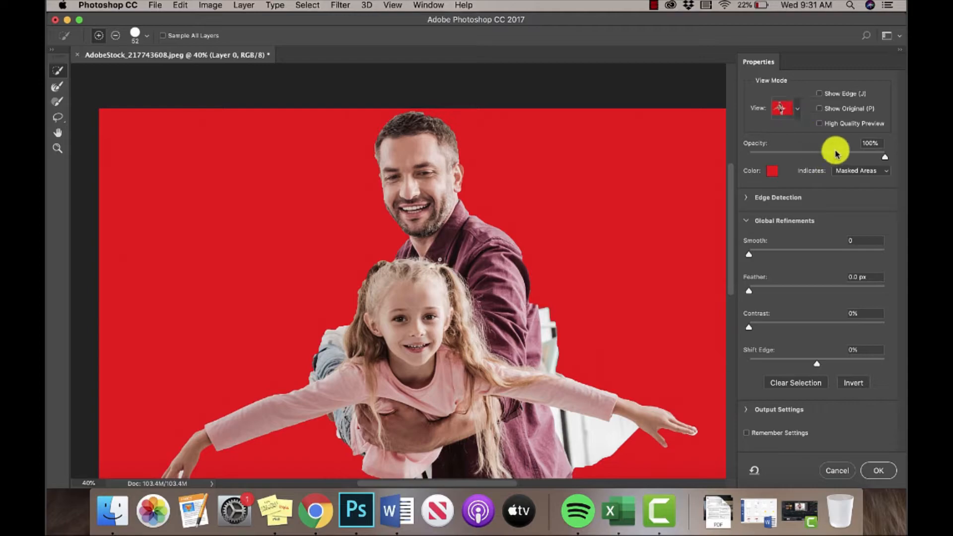
- Change the overlay color to a medium blue, keeping its opacity at 100%
drag(838, 152, 884, 158)
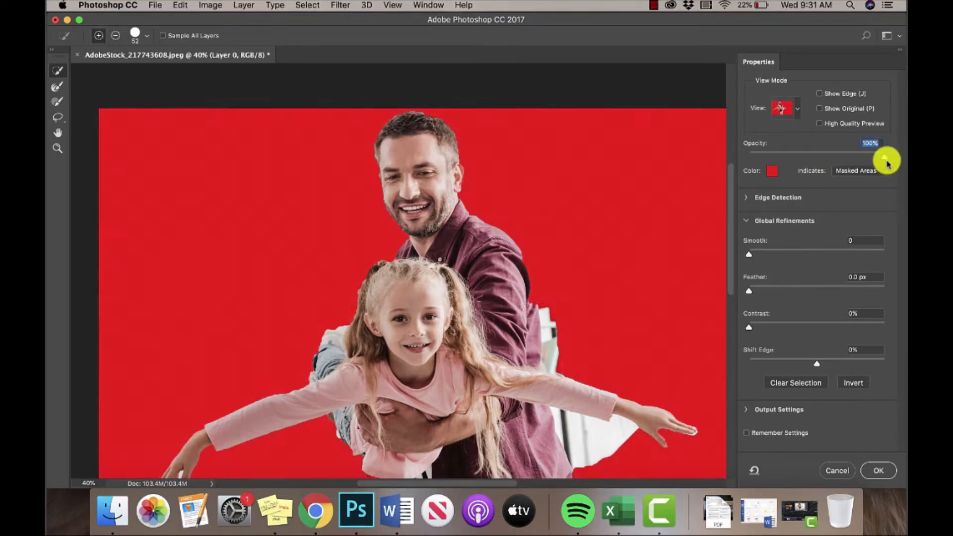
click(772, 171)
click(528, 261)
click(558, 253)
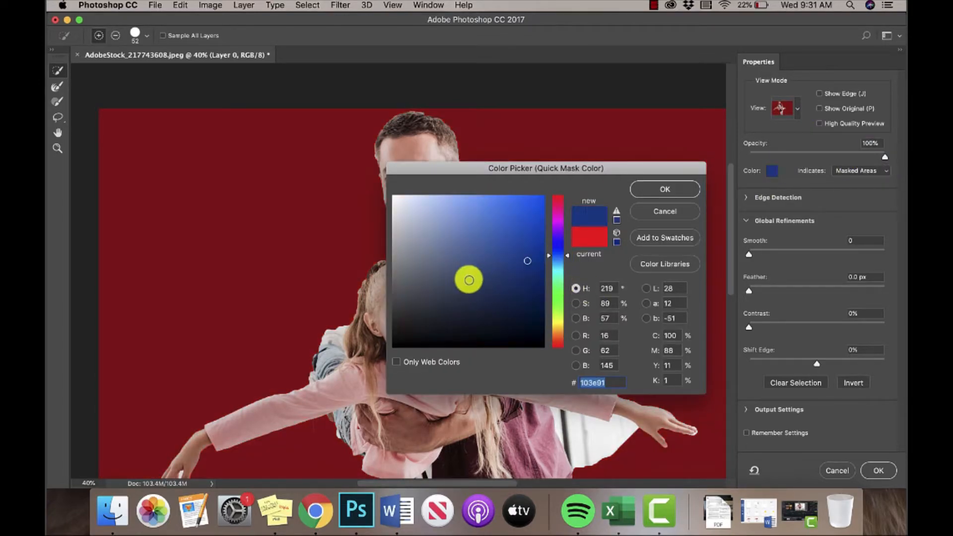
click(507, 224)
click(665, 189)
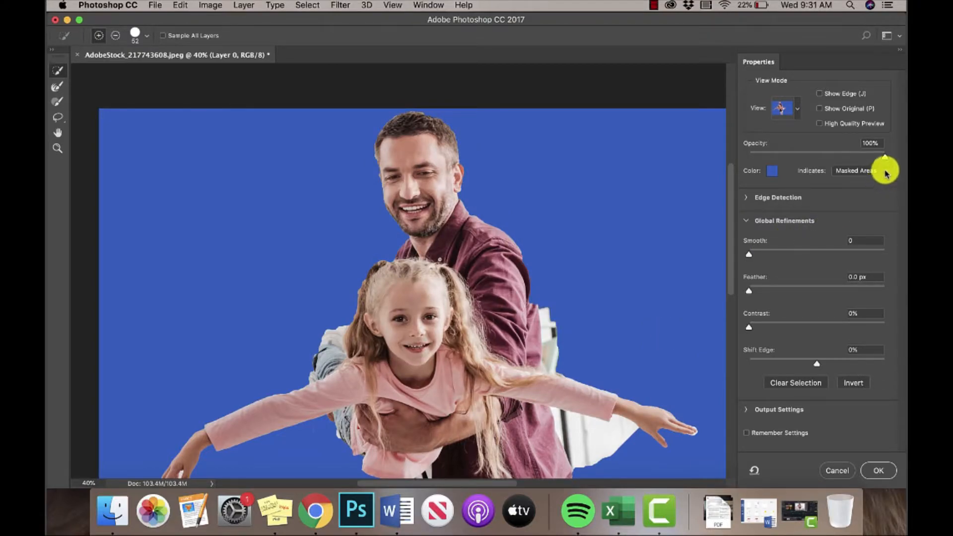
- Preview the overlay with its color indicating Selected Areas, and return it to Masked Areas
scroll(621, 264, down, 5)
click(867, 170)
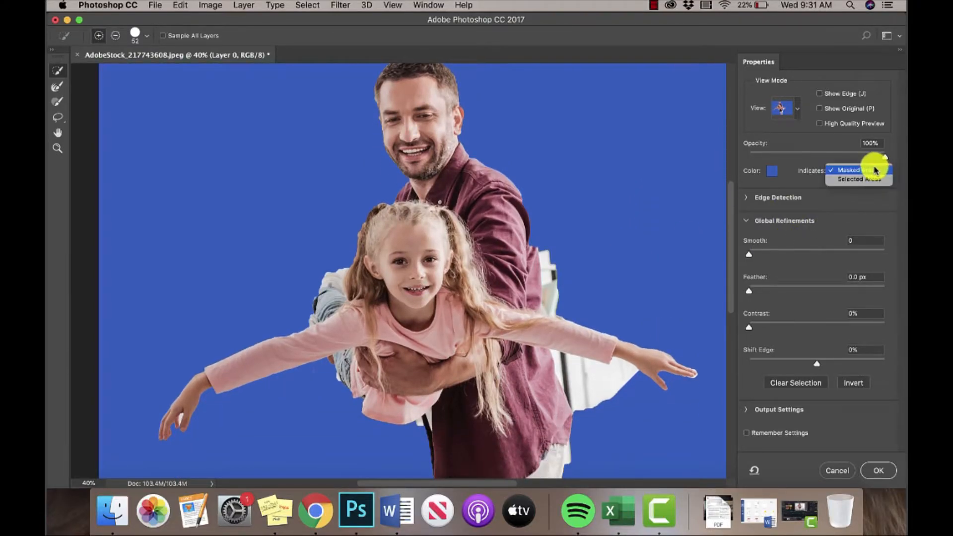
click(868, 170)
click(869, 171)
click(868, 161)
click(869, 170)
click(869, 180)
scroll(679, 272, down, 5)
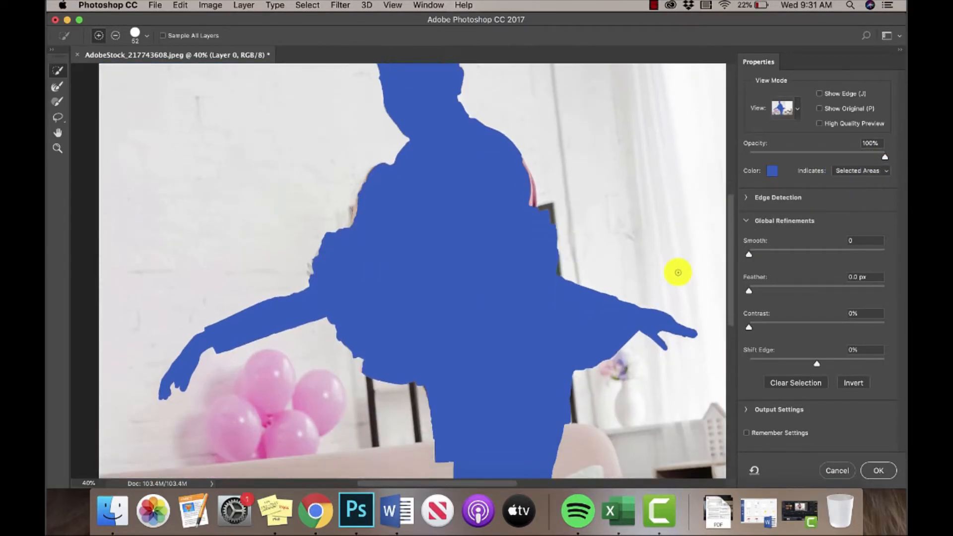
scroll(575, 201, up, 5)
click(856, 170)
click(856, 162)
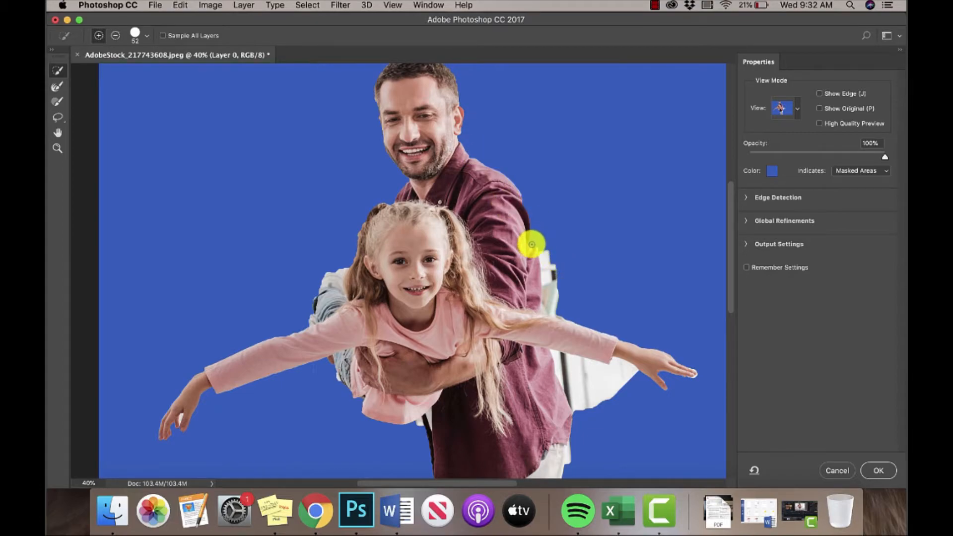
- Add the missing outer edge of the man's shirt sleeve to the selection
mouse_move(530, 219)
mouse_down()
mouse_move(523, 197)
mouse_move(530, 226)
mouse_up()
scroll(523, 280, down, 10)
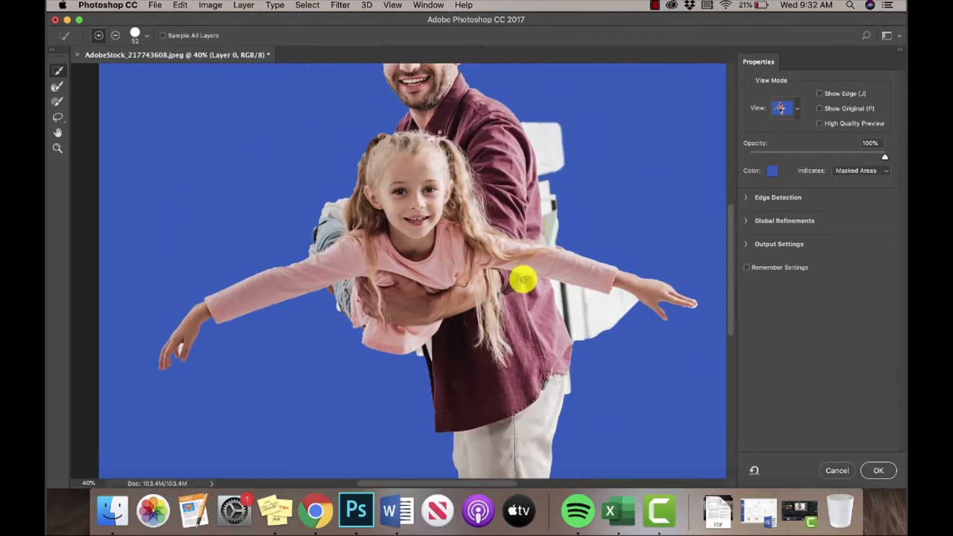
- Brush the white gap between the girl's thumb and fingers out of the selection, using a small subtracting brush
click(57, 102)
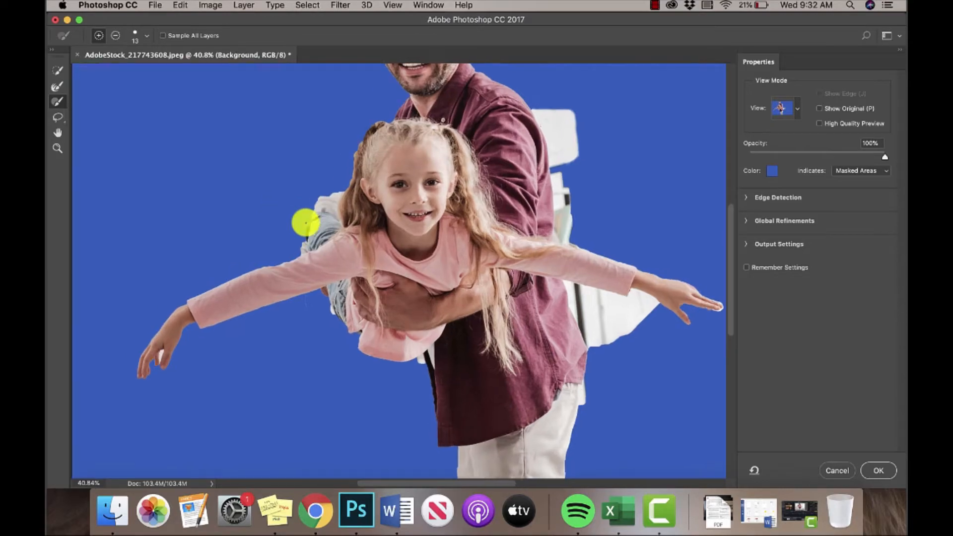
scroll(306, 224, up, 5)
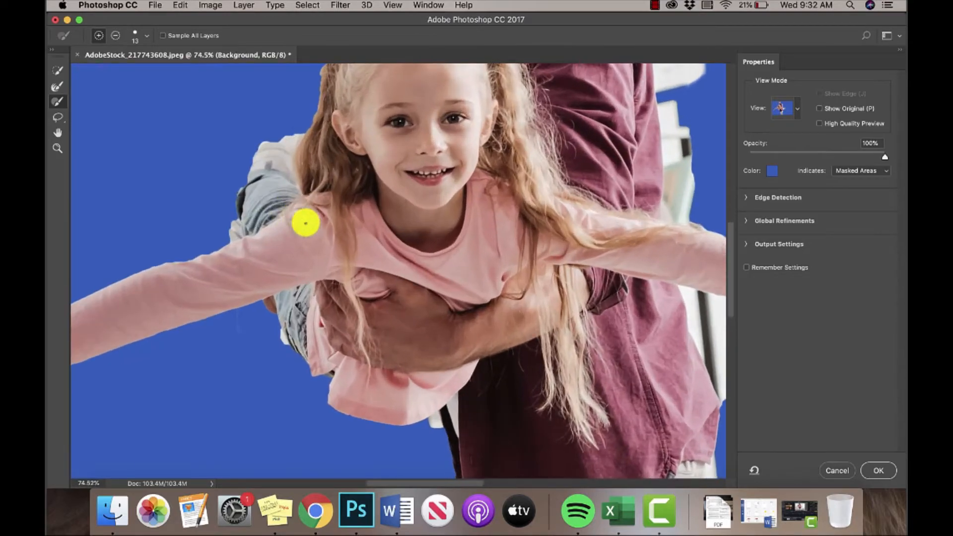
scroll(223, 230, up, 4)
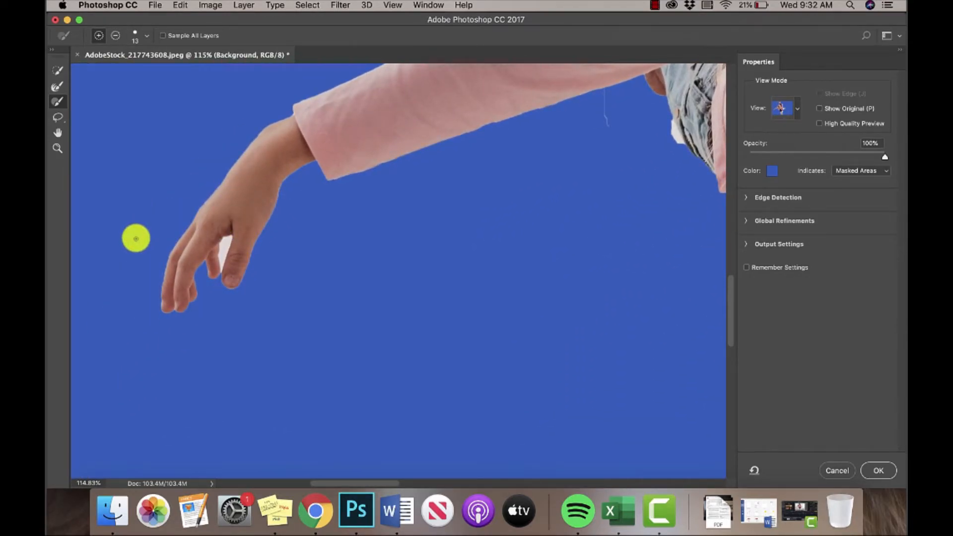
drag(225, 246, 225, 253)
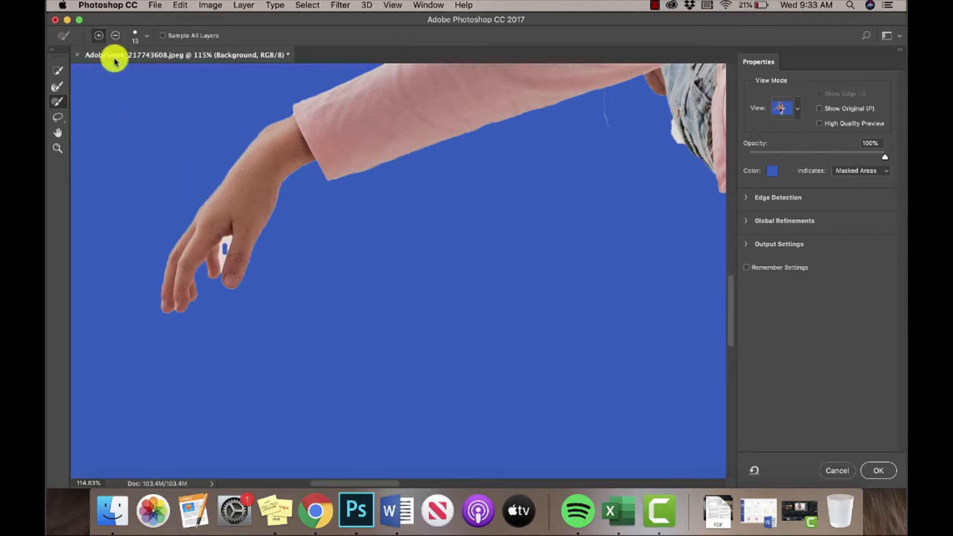
click(115, 36)
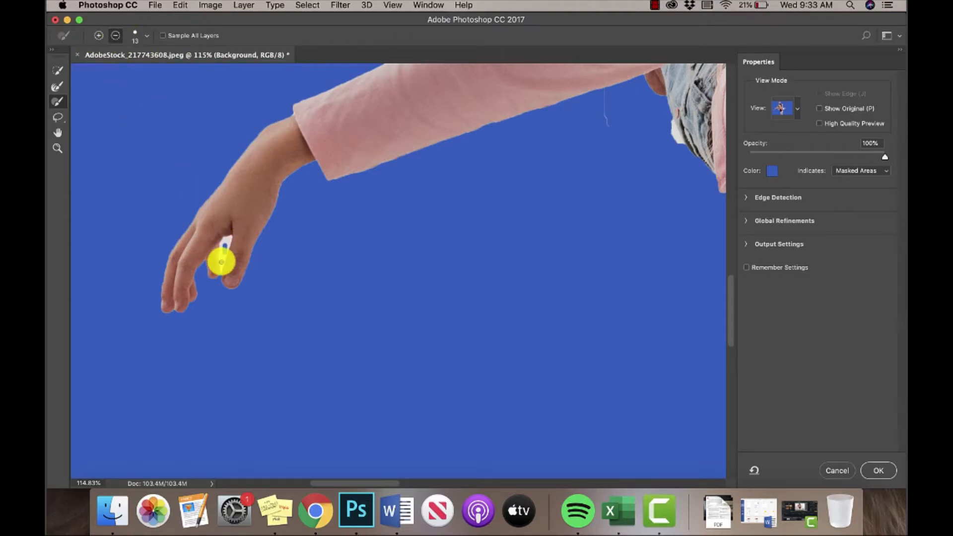
scroll(221, 262, up, 3)
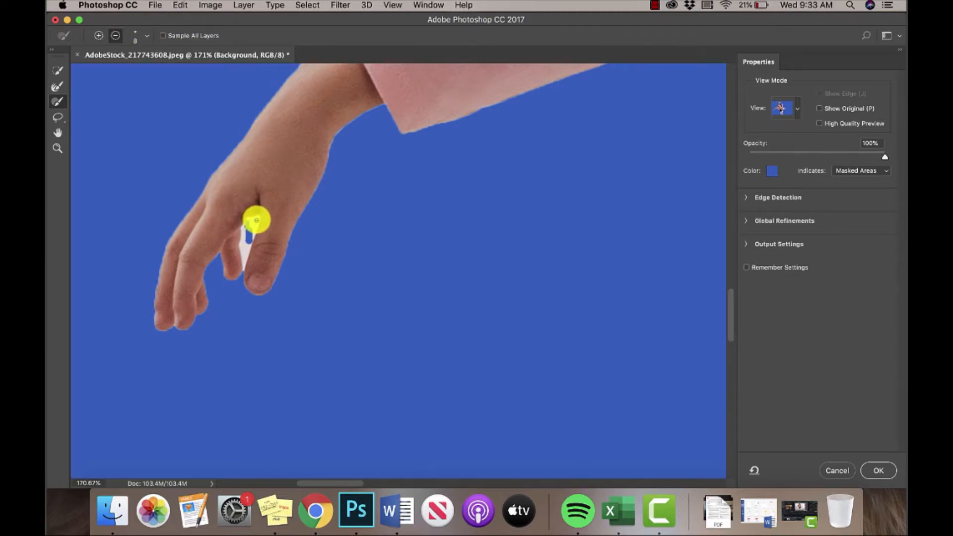
mouse_move(252, 221)
mouse_down()
mouse_move(245, 241)
mouse_move(257, 253)
mouse_move(247, 252)
mouse_up()
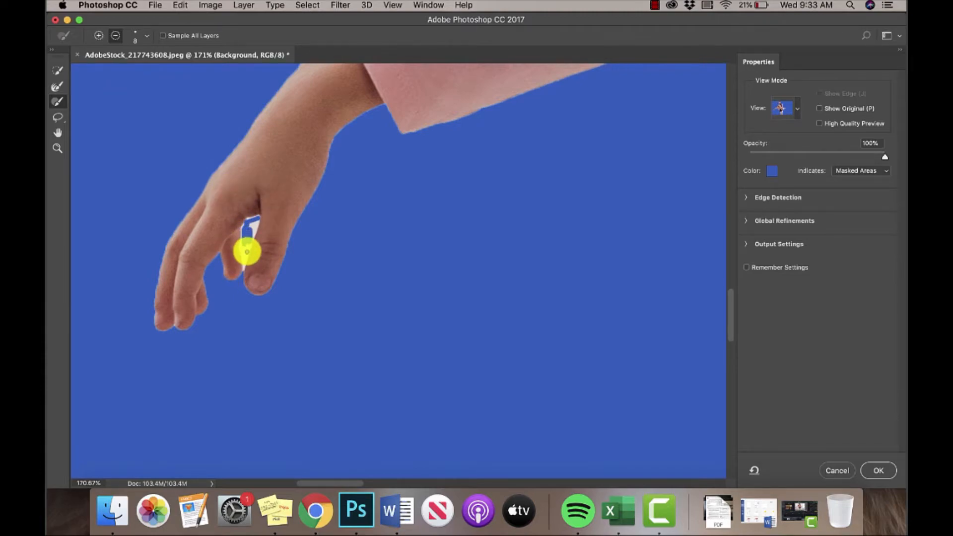
- Outline the gap between the girl's thumb and fingers with the Polygonal Lasso Tool, and set the tool to subtract from the selection
click(58, 119)
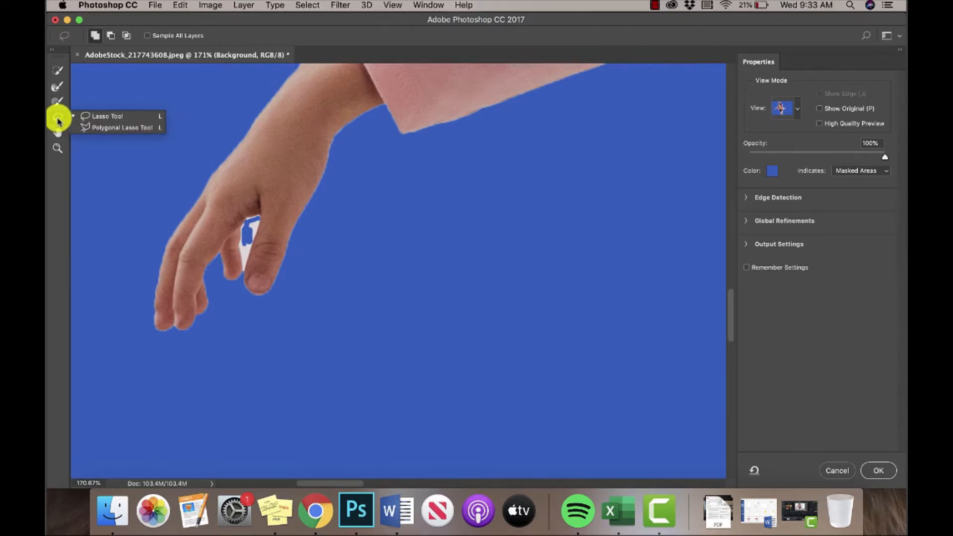
click(82, 128)
click(258, 221)
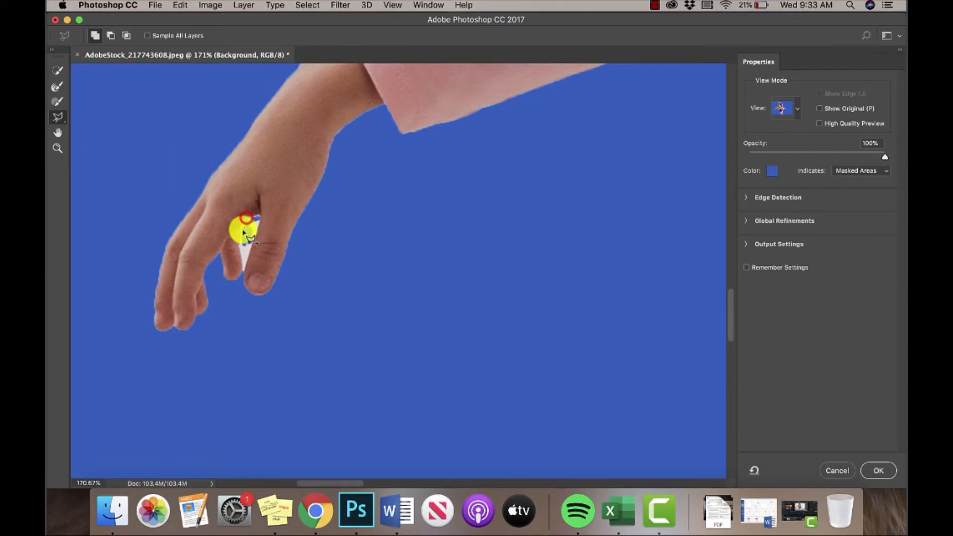
click(243, 227)
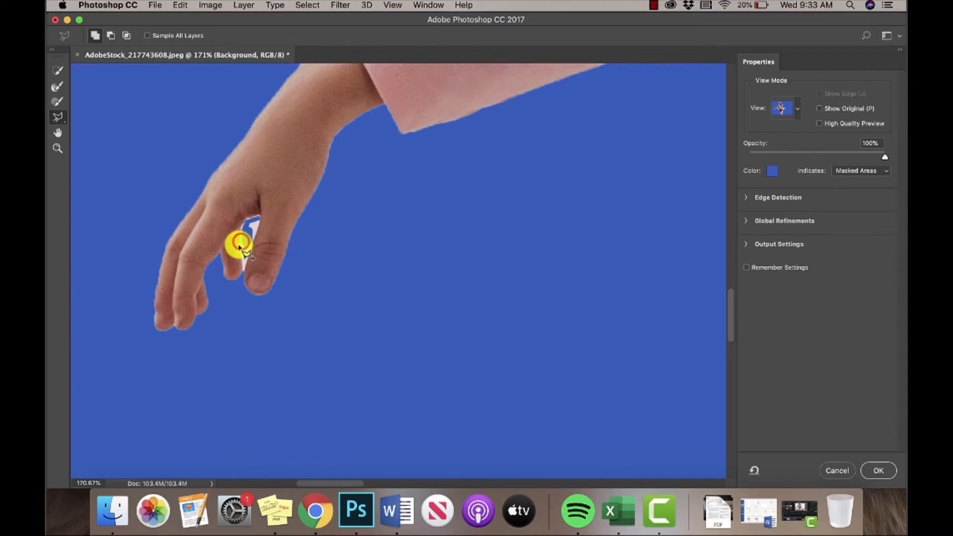
click(242, 265)
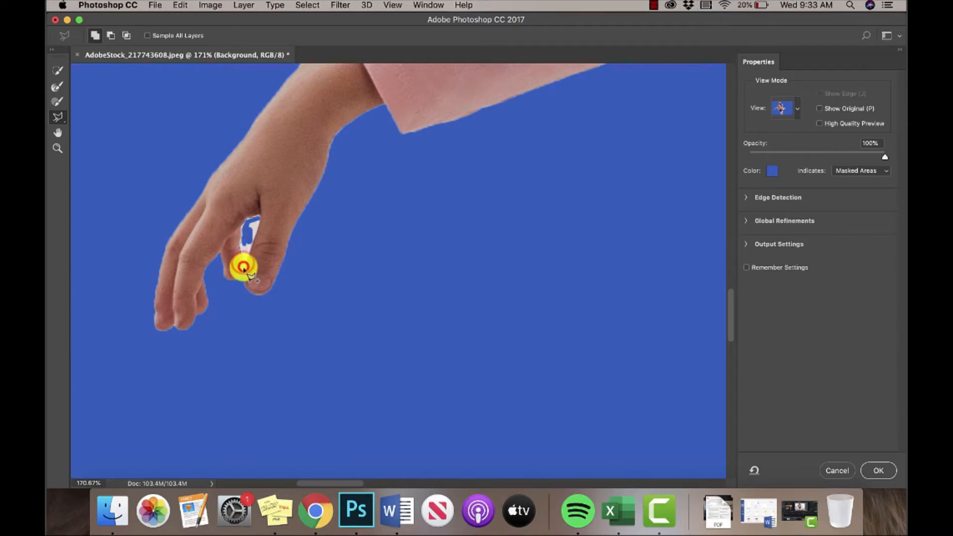
click(254, 235)
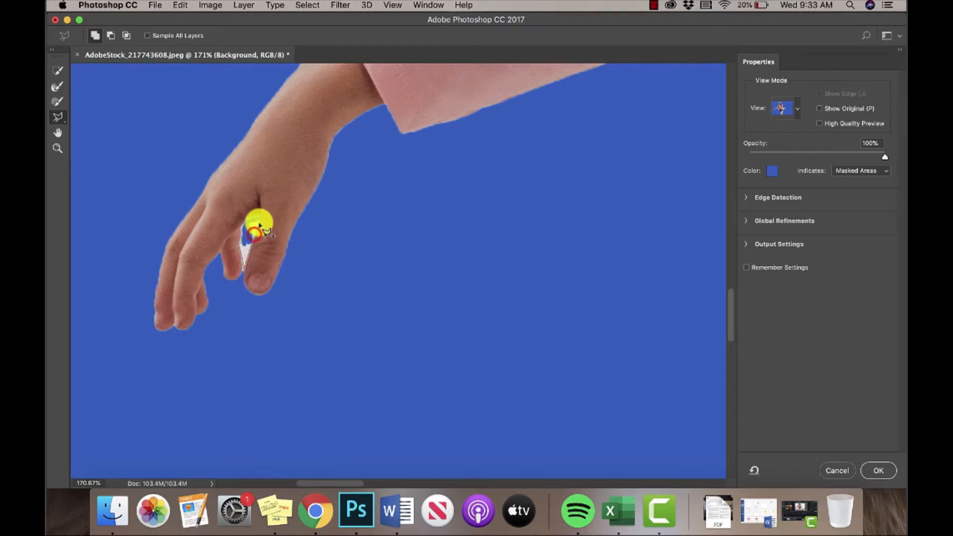
click(258, 216)
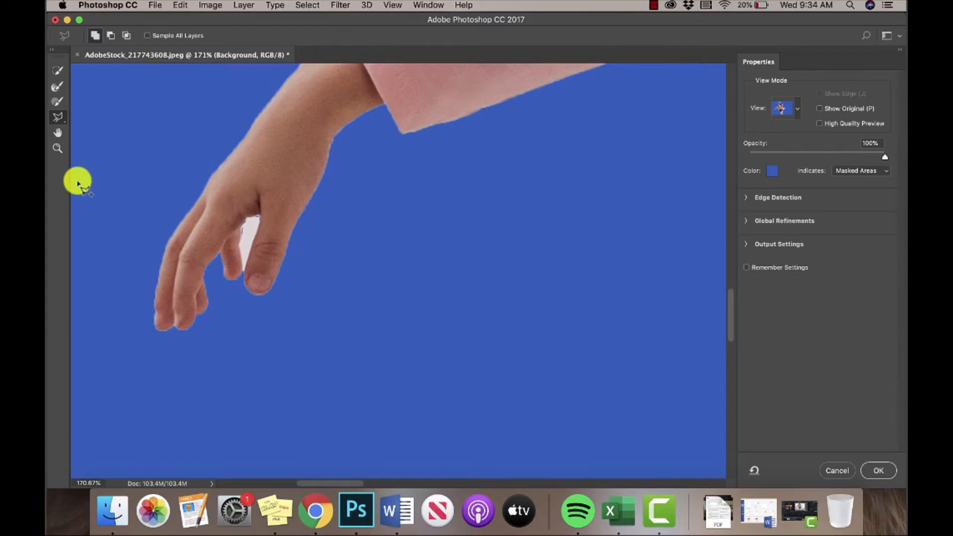
click(111, 37)
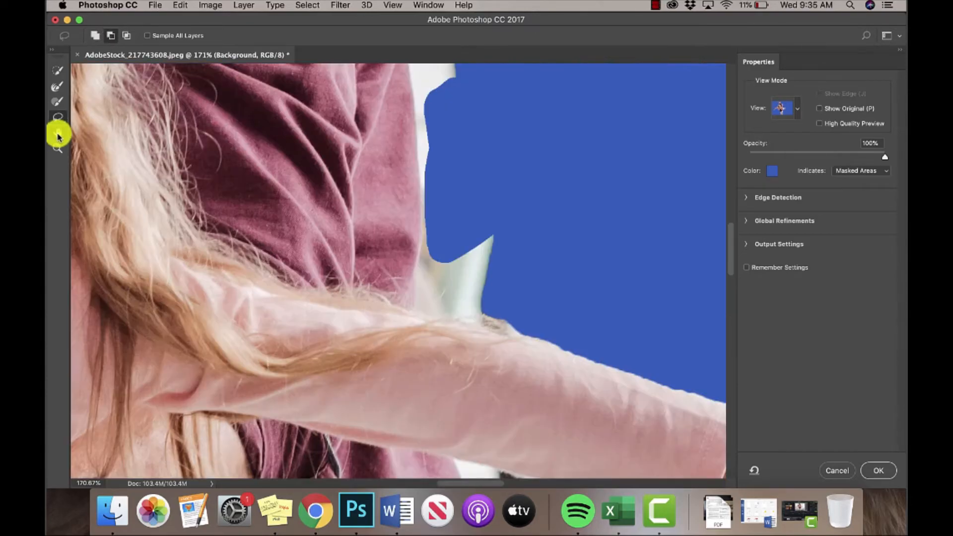
- Examine the selection edges around the girl's face, ponytails and the top of her hair
click(58, 132)
drag(170, 194, 341, 260)
drag(130, 128, 321, 266)
drag(79, 310, 225, 223)
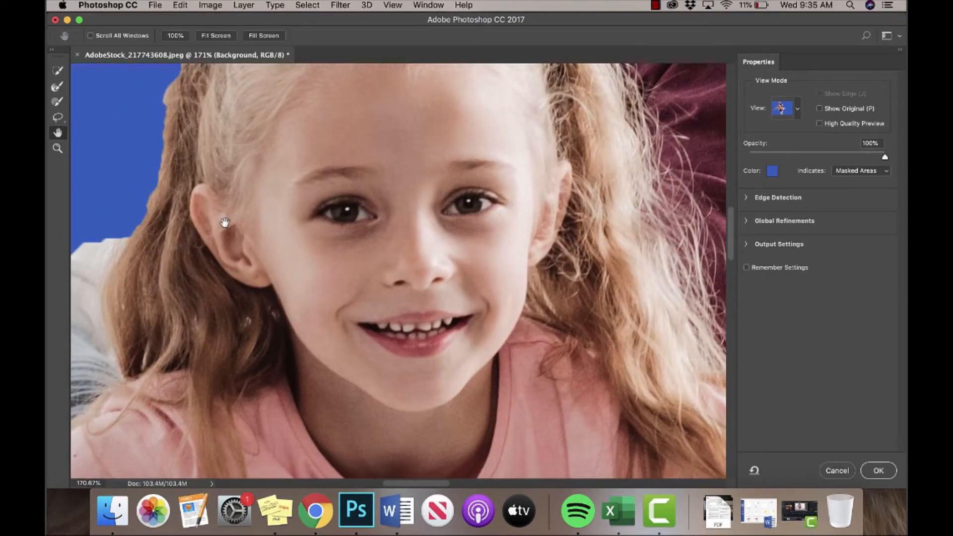
scroll(226, 223, left, 4)
scroll(226, 223, right, 2)
scroll(226, 223, up, 6)
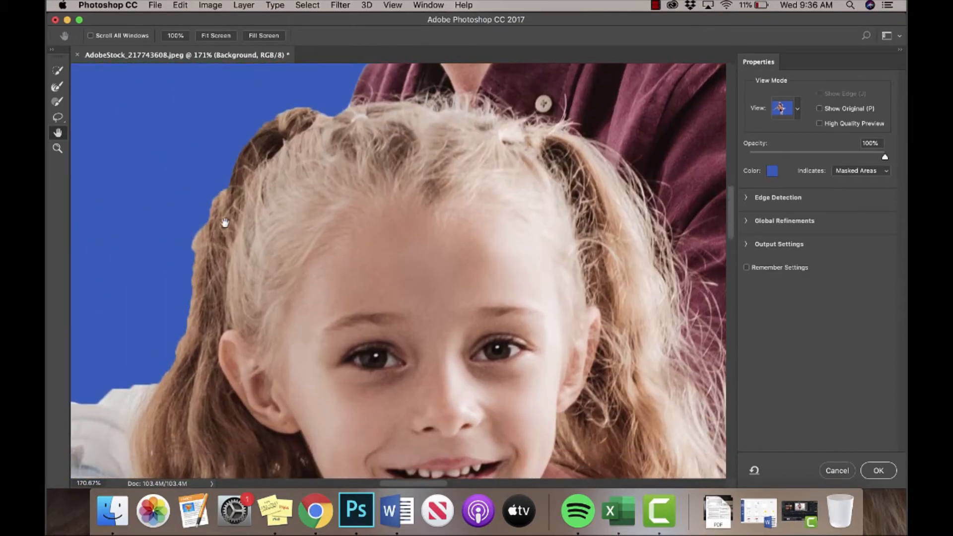
scroll(225, 223, down, 1)
click(58, 149)
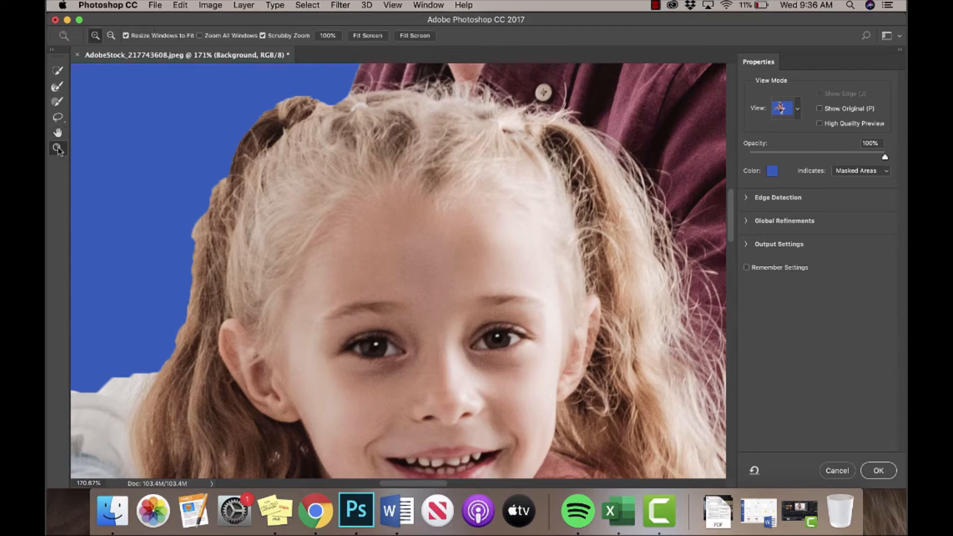
- Activate the Quick Selection Tool and switch the view mode to Onion Skin at 50% transparency
click(58, 72)
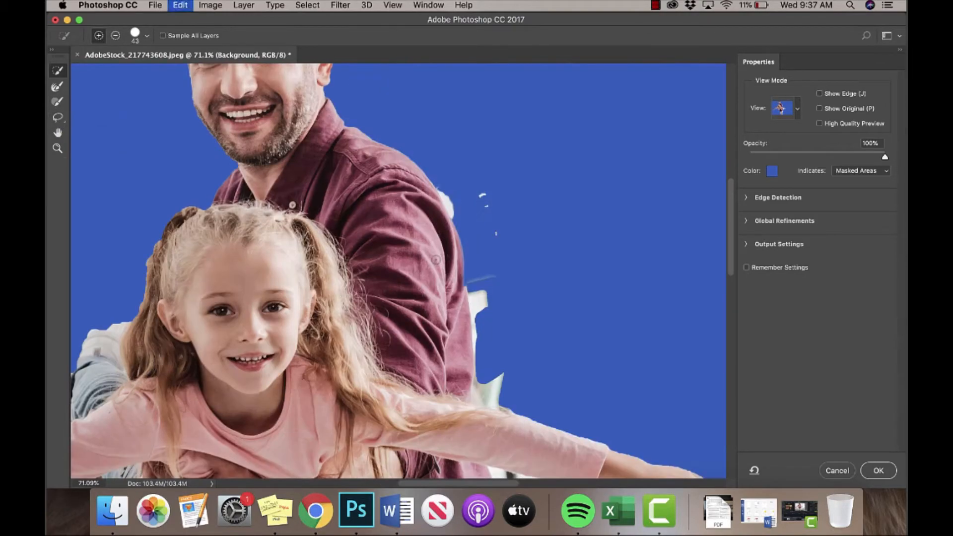
click(797, 109)
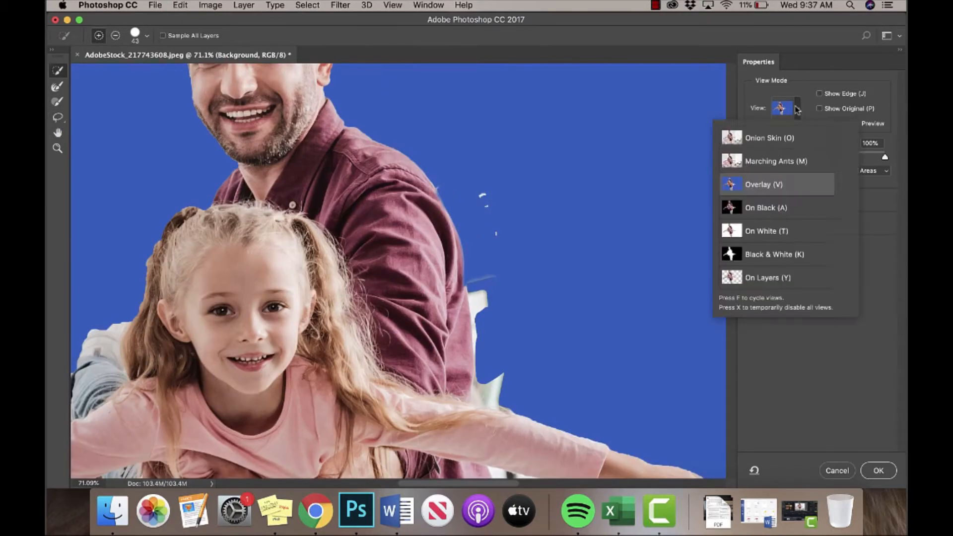
click(780, 147)
click(805, 153)
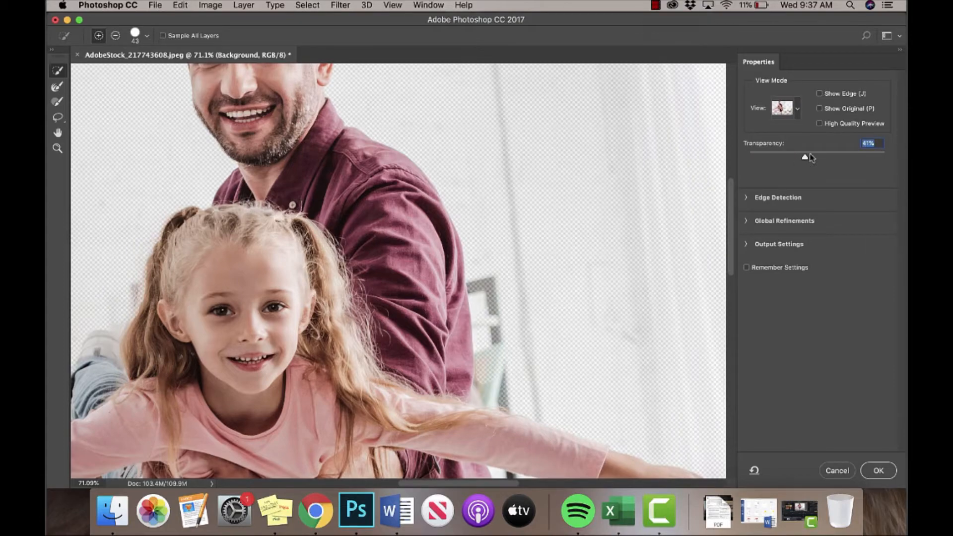
click(817, 154)
click(819, 93)
click(820, 93)
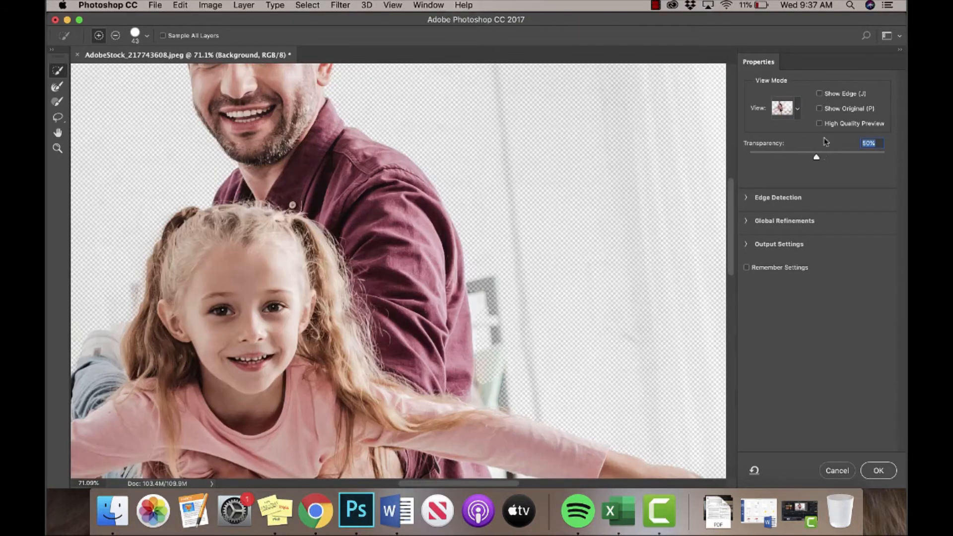
- Examine the selection edges along the girl's arms and hand, the man's shirt and trousers, and the girl's jeans
scroll(577, 216, down, 3)
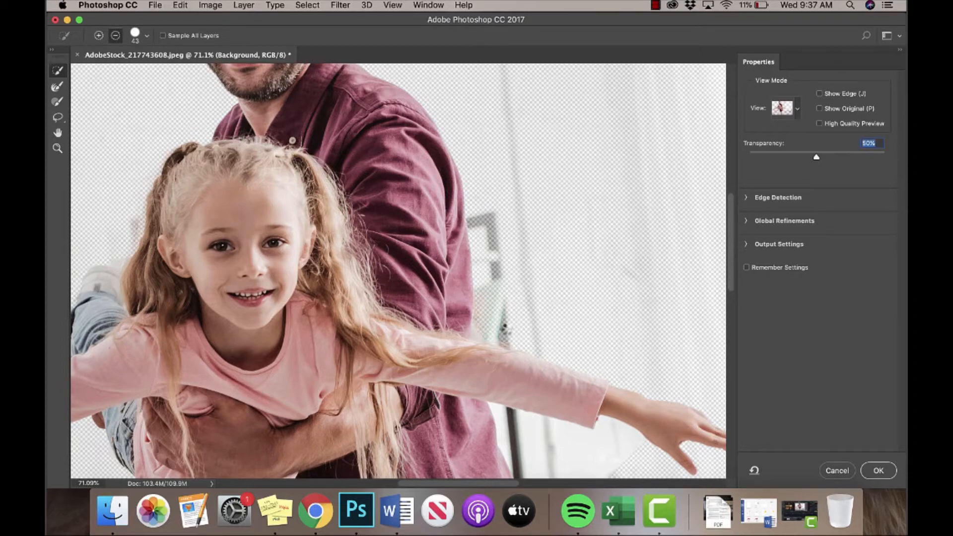
scroll(508, 301, down, 10)
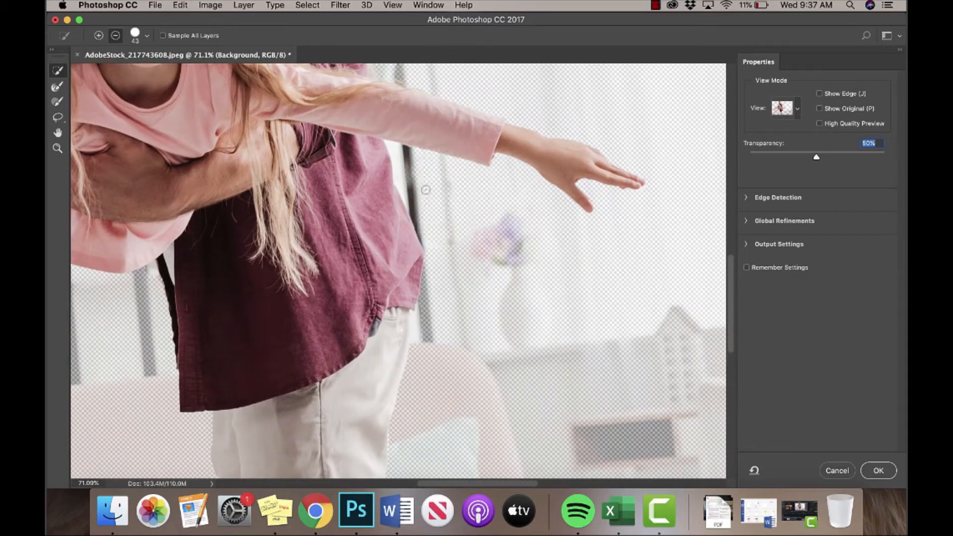
scroll(471, 248, down, 10)
scroll(470, 249, left, 10)
scroll(470, 249, up, 10)
scroll(471, 252, up, 10)
scroll(469, 238, up, 10)
scroll(422, 252, down, 3)
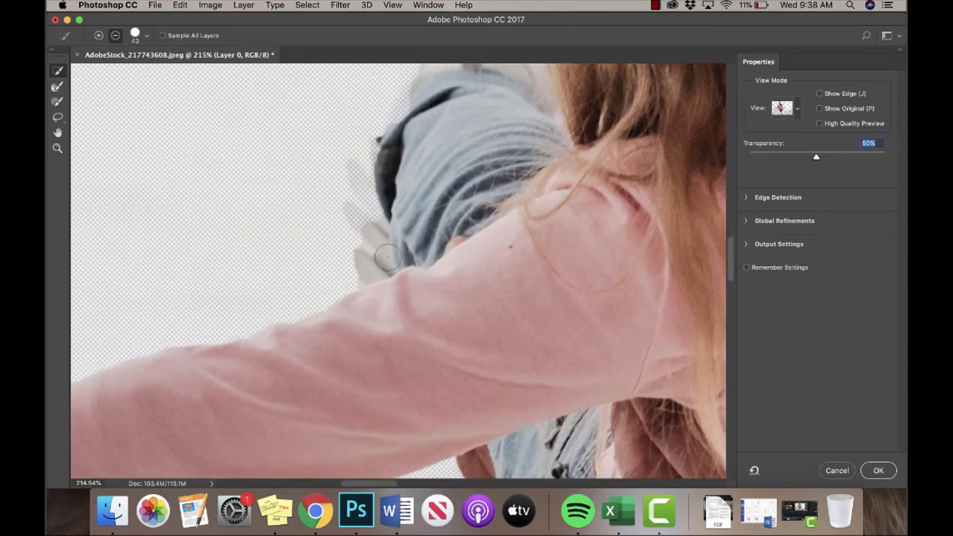
- Try an Onion Skin transparency of 5%, and set it to 28%
click(756, 156)
scroll(427, 277, down, 5)
scroll(429, 276, up, 5)
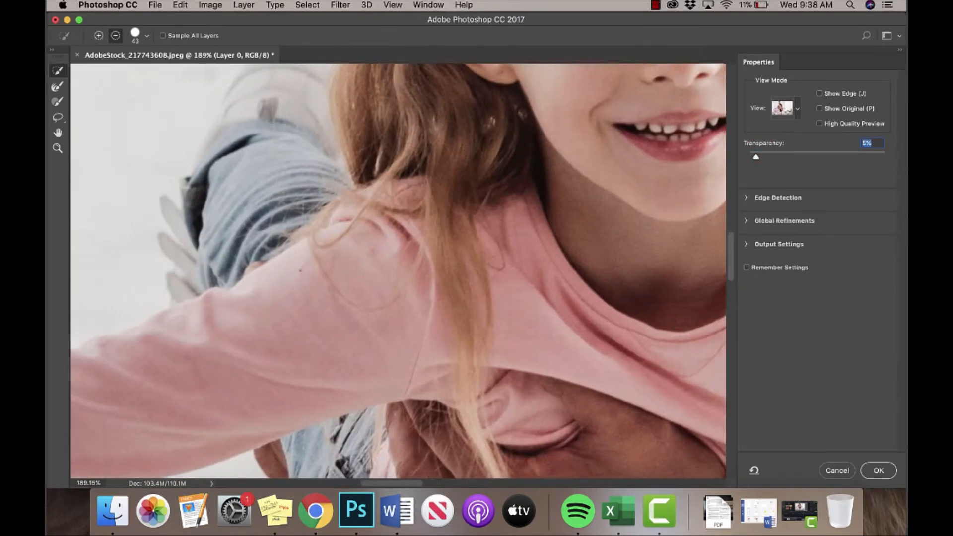
click(787, 156)
- Reduce the Quick Selection brush to size 15 and add the pale shapes beside the girl's jeans cuff to the selection
key(bracketleft)
key(bracketleft)
click(97, 36)
mouse_move(221, 185)
mouse_down()
mouse_move(239, 214)
mouse_move(229, 236)
mouse_move(223, 219)
mouse_move(238, 222)
mouse_up()
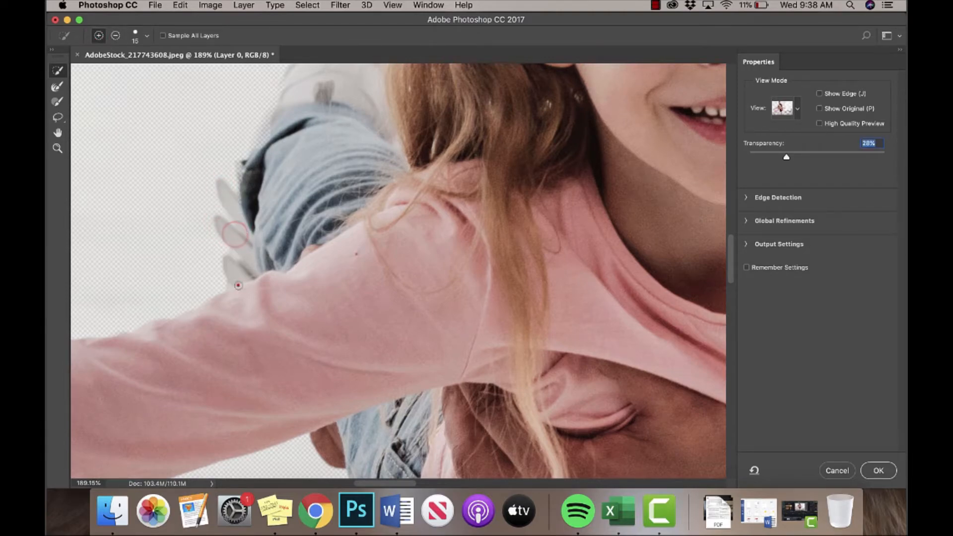
scroll(238, 285, up, 10)
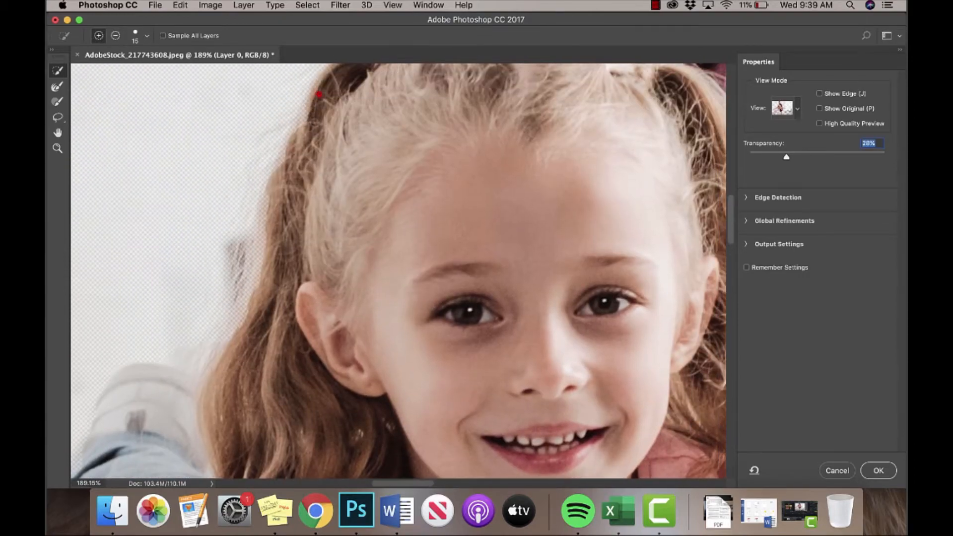
scroll(319, 94, down, 3)
scroll(319, 95, left, 2)
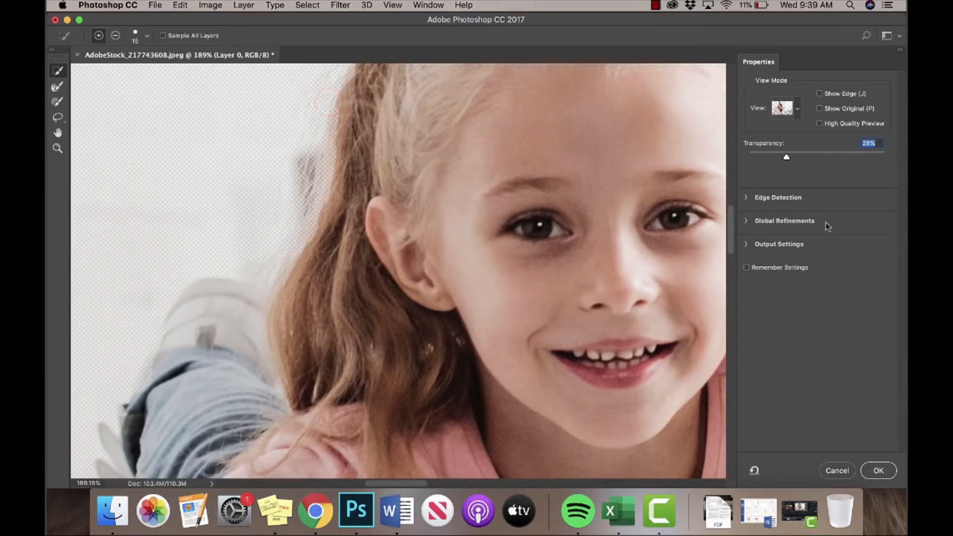
- Examine the selection edges around the girl's hair and the man's head in the Onion Skin view
scroll(335, 107, down, 2)
scroll(318, 159, up, 5)
scroll(318, 159, right, 3)
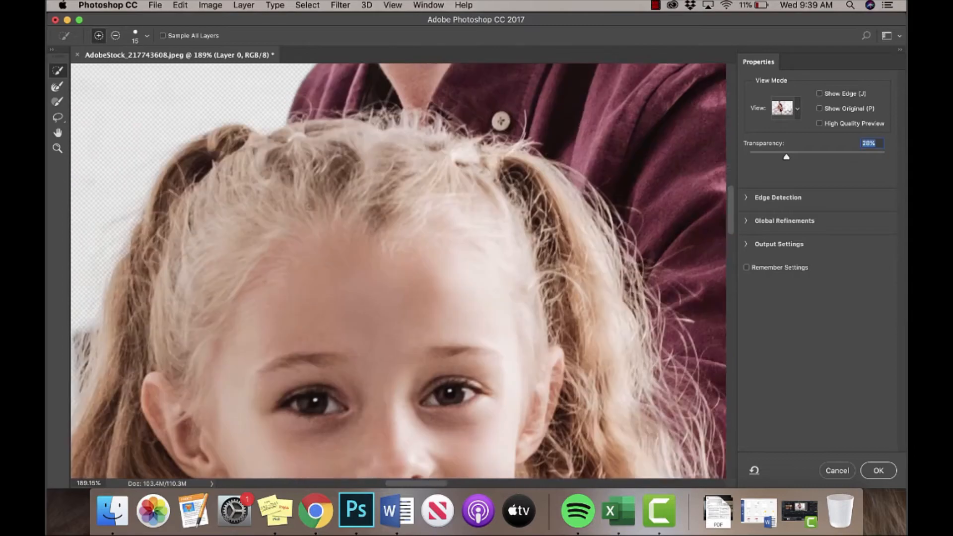
scroll(317, 132, up, 15)
scroll(317, 132, right, 3)
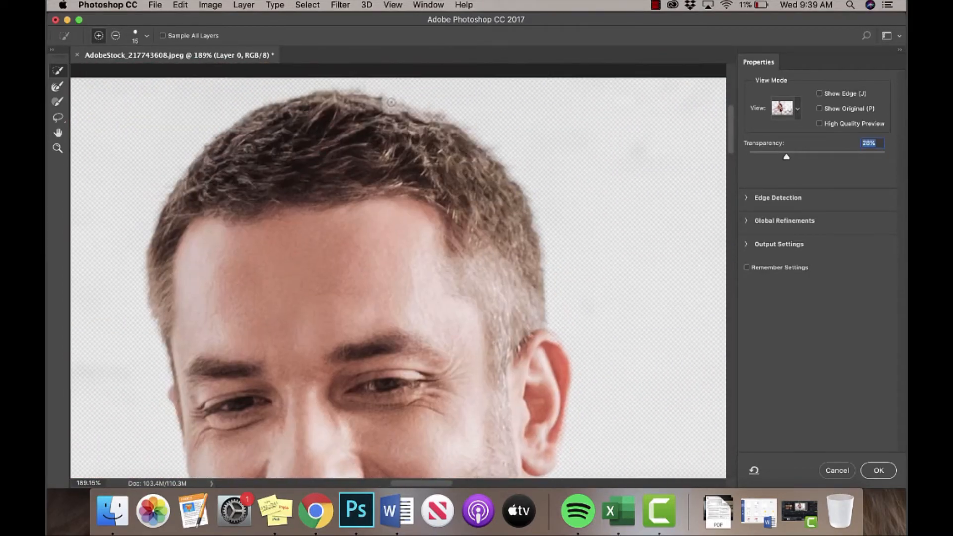
scroll(502, 174, down, 10)
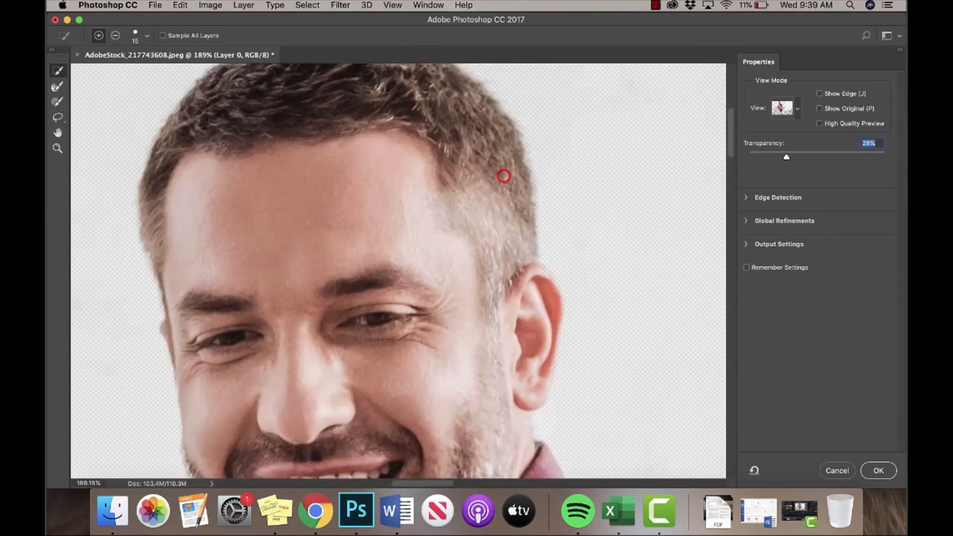
scroll(504, 176, right, 3)
scroll(504, 176, down, 10)
scroll(504, 176, left, 4)
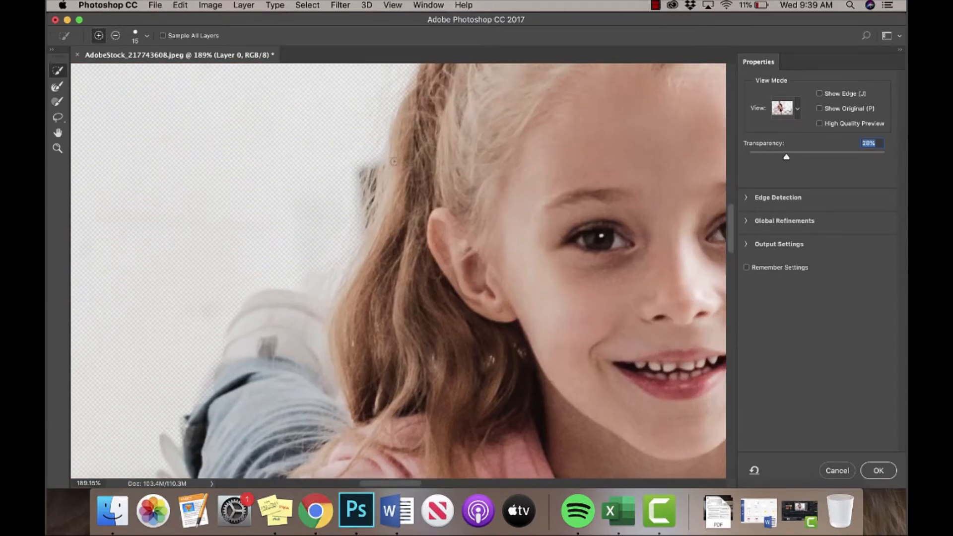
- Set the Onion Skin transparency to 34% and check the edges of the girl's ponytail
mouse_move(786, 157)
mouse_down()
mouse_move(818, 157)
mouse_move(795, 157)
mouse_up()
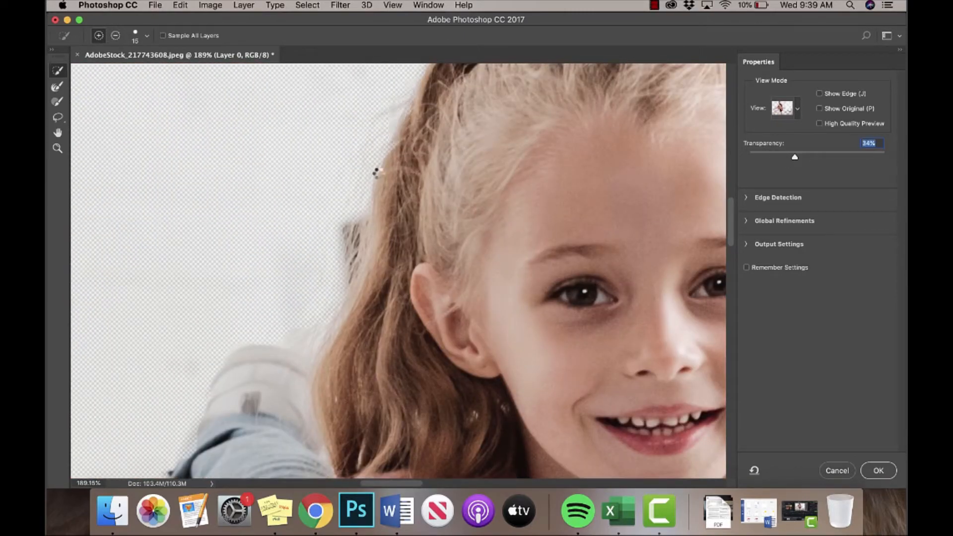
scroll(315, 387, up, 5)
scroll(315, 387, right, 3)
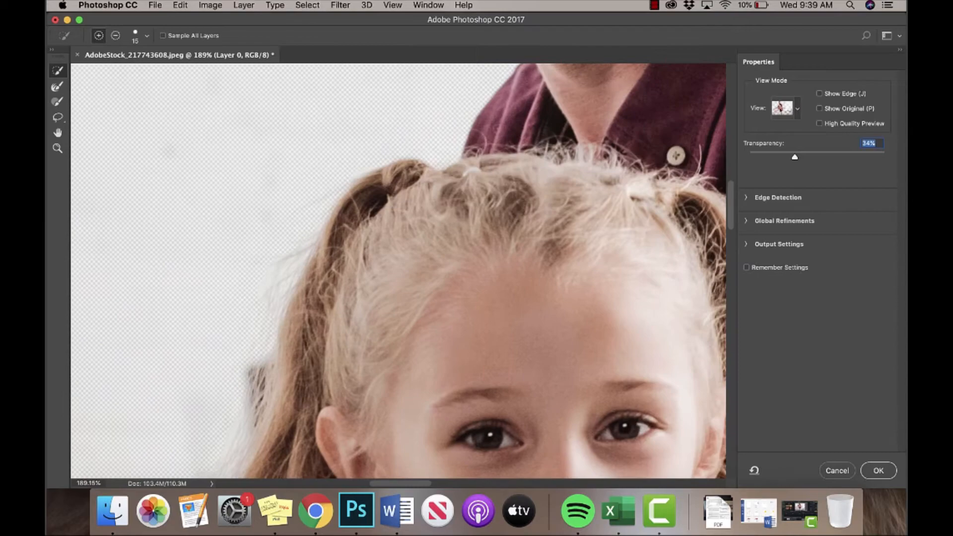
scroll(406, 156, down, 5)
scroll(164, 248, left, 3)
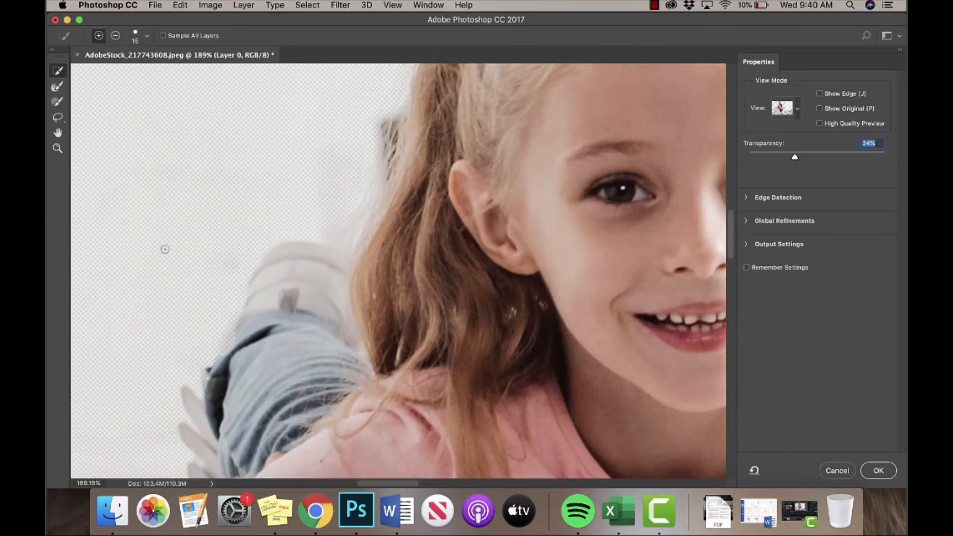
- Go over the edge of the girl's pink shirt hem with the Refine Edge Brush at size 8 in add mode
click(57, 87)
click(114, 36)
key(bracketleft)
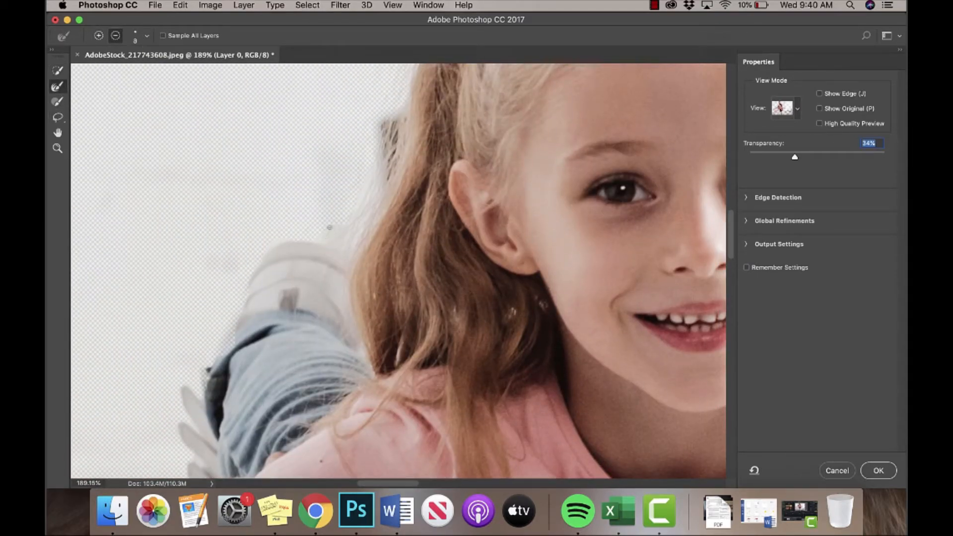
scroll(329, 229, down, 7)
scroll(329, 230, right, 7)
scroll(399, 271, down, 5)
scroll(399, 271, left, 6)
click(98, 36)
drag(361, 192, 351, 217)
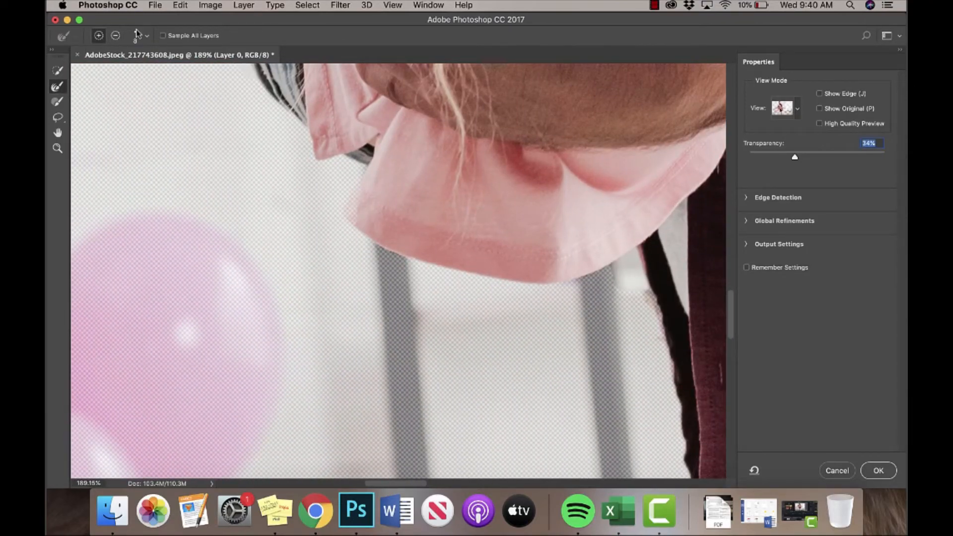
- Activate the Brush Tool and set the Onion Skin transparency to 25%
click(58, 102)
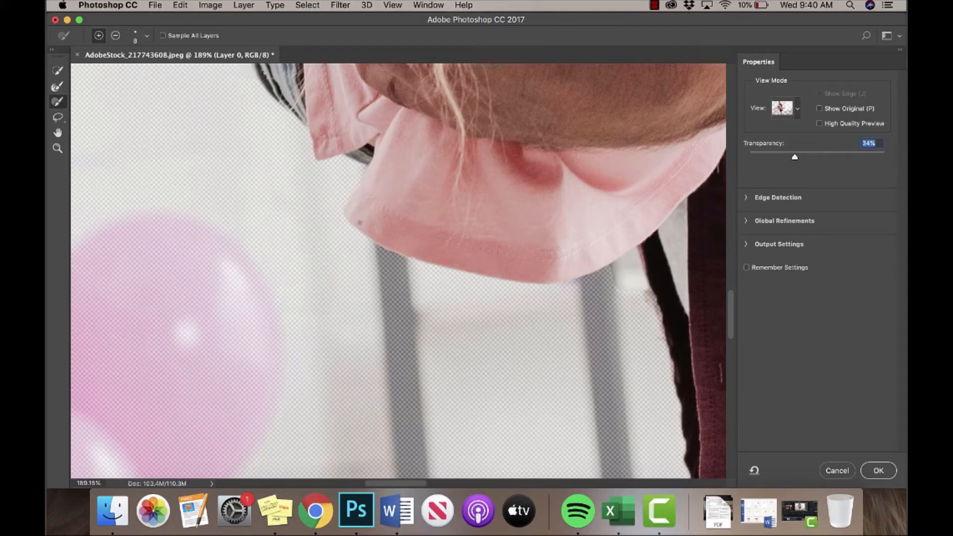
scroll(357, 221, right, 10)
scroll(447, 239, down, 5)
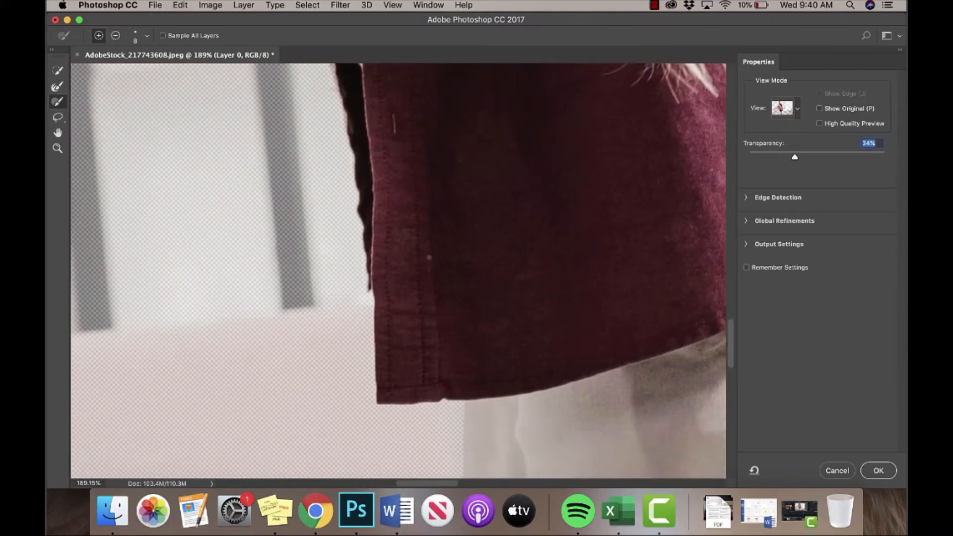
scroll(501, 251, up, 5)
mouse_move(812, 158)
mouse_down()
mouse_move(751, 156)
mouse_move(810, 155)
mouse_move(767, 156)
mouse_move(783, 156)
mouse_up()
scroll(426, 236, down, 10)
scroll(425, 235, up, 5)
key(alt)
scroll(318, 245, up, 4)
scroll(298, 203, down, 10)
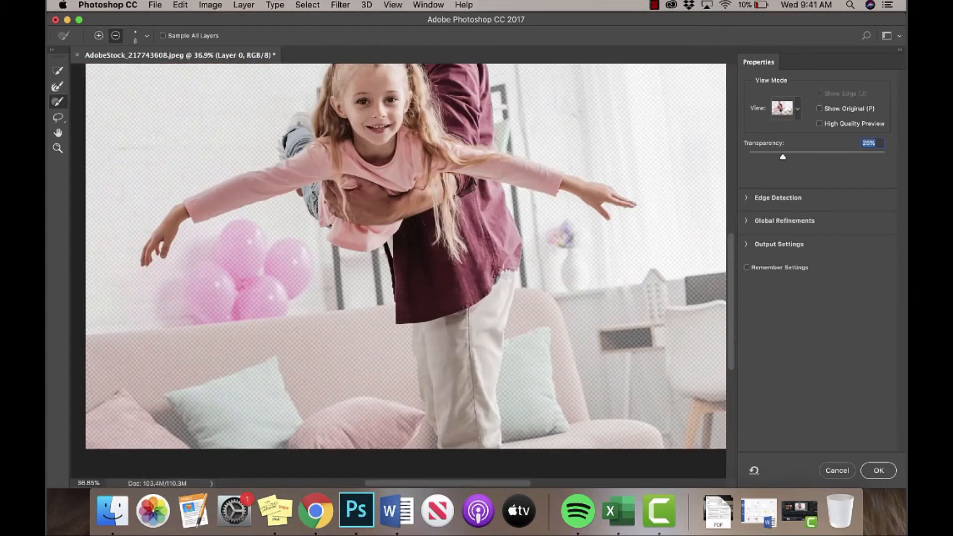
- Paint along the outer edge of the dark strip beside the man's shirt with the Brush Tool in add mode
scroll(229, 154, up, 10)
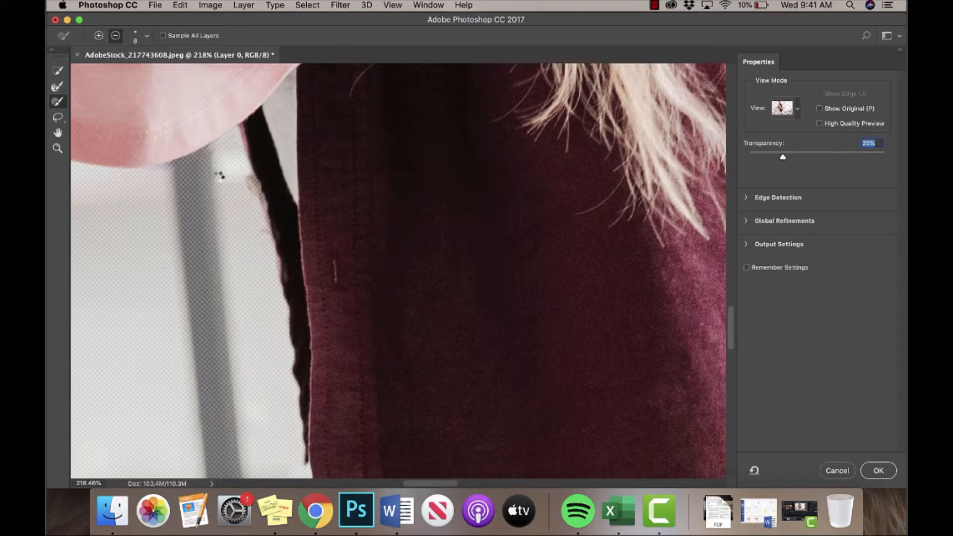
click(99, 36)
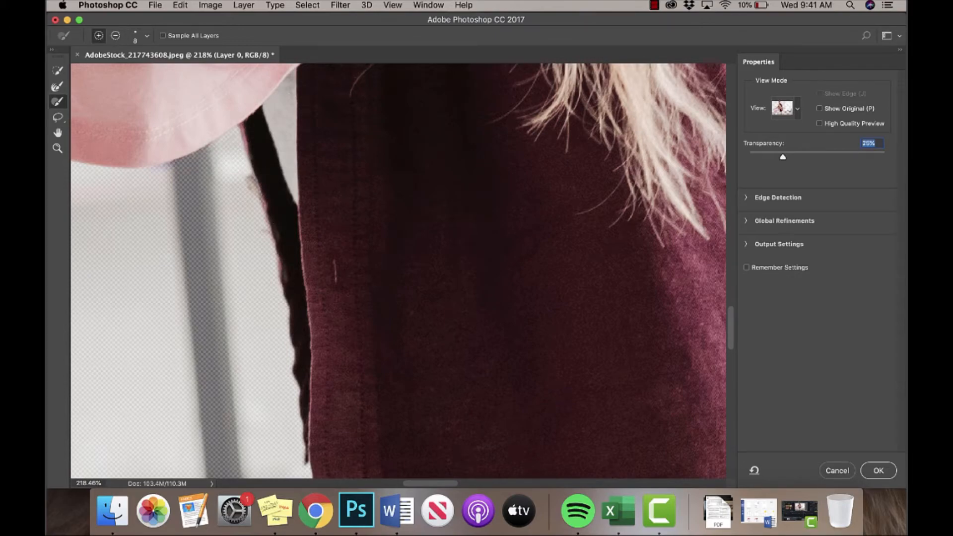
scroll(269, 195, right, 3)
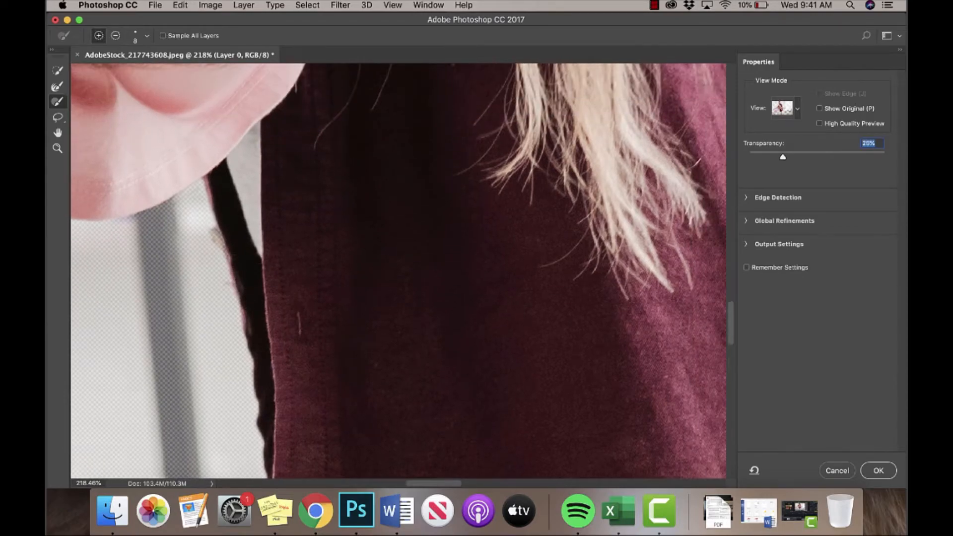
scroll(238, 248, down, 15)
scroll(260, 232, up, 15)
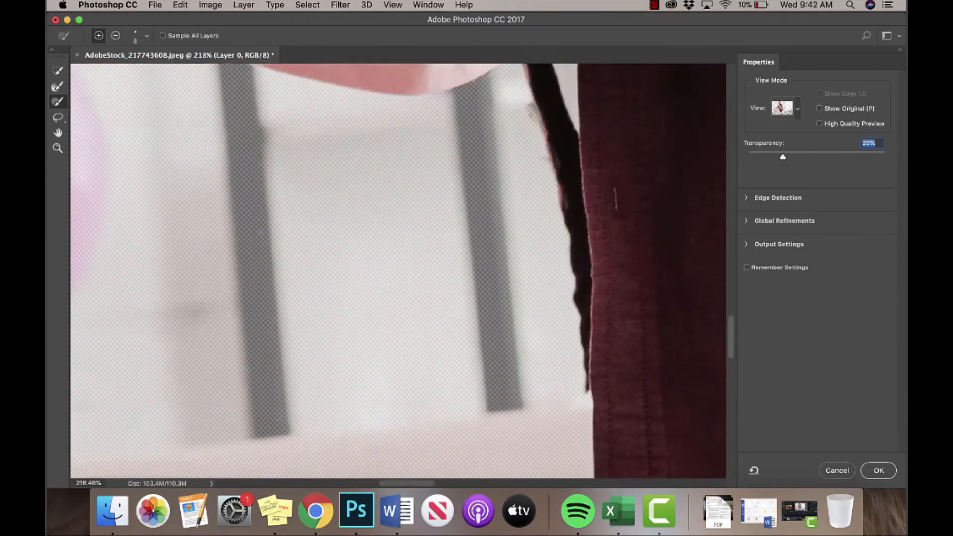
scroll(535, 186, up, 4)
scroll(535, 187, right, 2)
drag(568, 165, 572, 171)
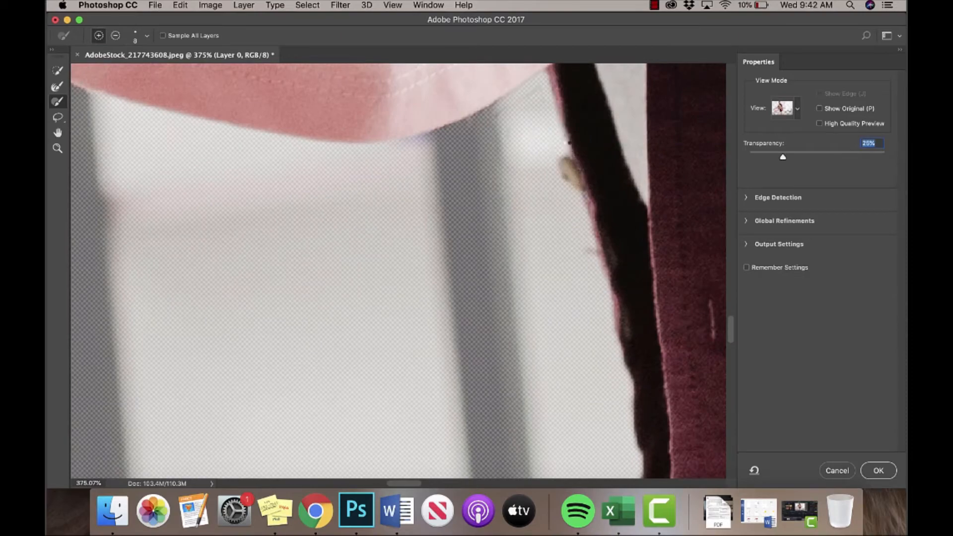
drag(611, 295, 624, 323)
scroll(548, 205, up, 4)
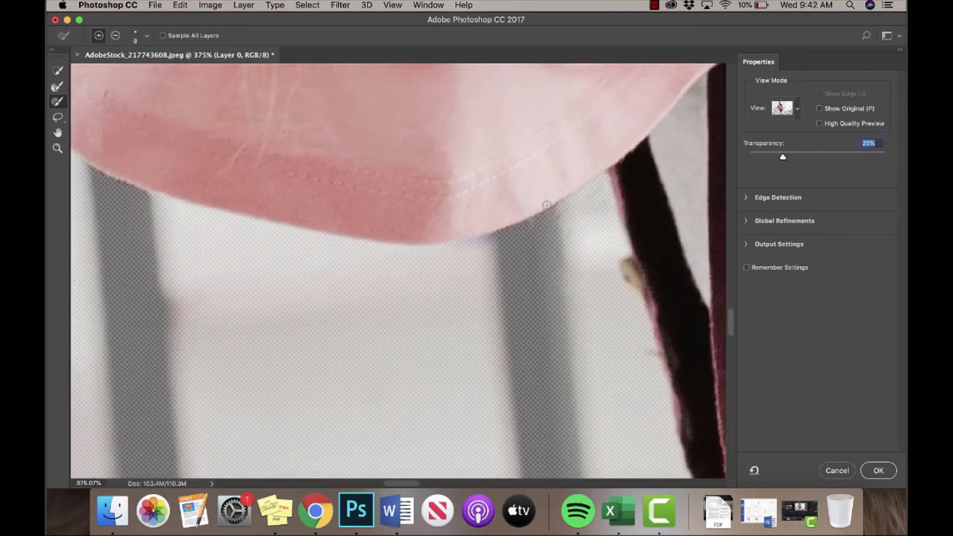
- Examine the selection edges along the girl's shirt hem, sleeve, hand, jeans and hair
scroll(548, 205, down, 5)
scroll(548, 205, up, 5)
scroll(548, 206, left, 10)
scroll(548, 205, down, 5)
scroll(547, 205, right, 12)
scroll(548, 206, up, 8)
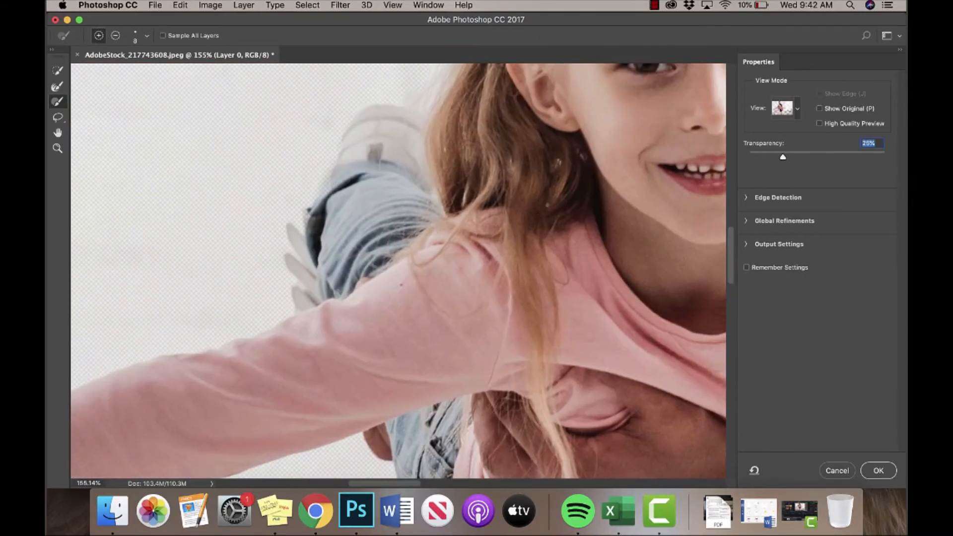
scroll(548, 205, left, 12)
scroll(548, 205, down, 10)
scroll(547, 205, up, 5)
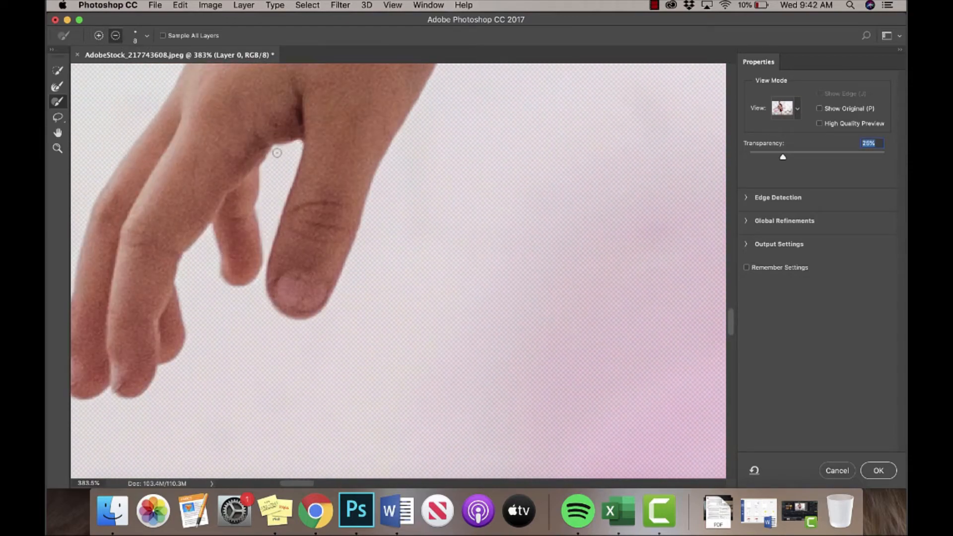
scroll(211, 268, down, 5)
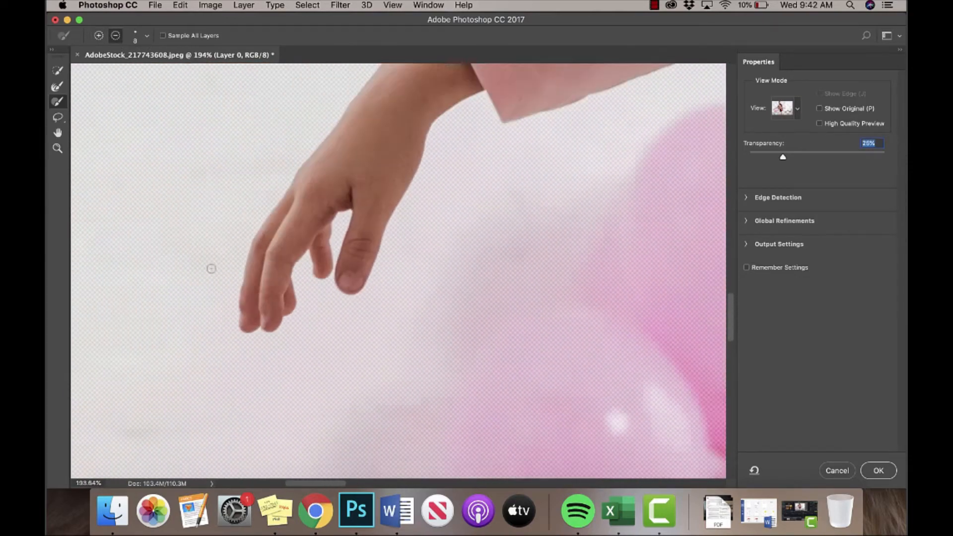
scroll(210, 269, right, 10)
scroll(211, 269, up, 5)
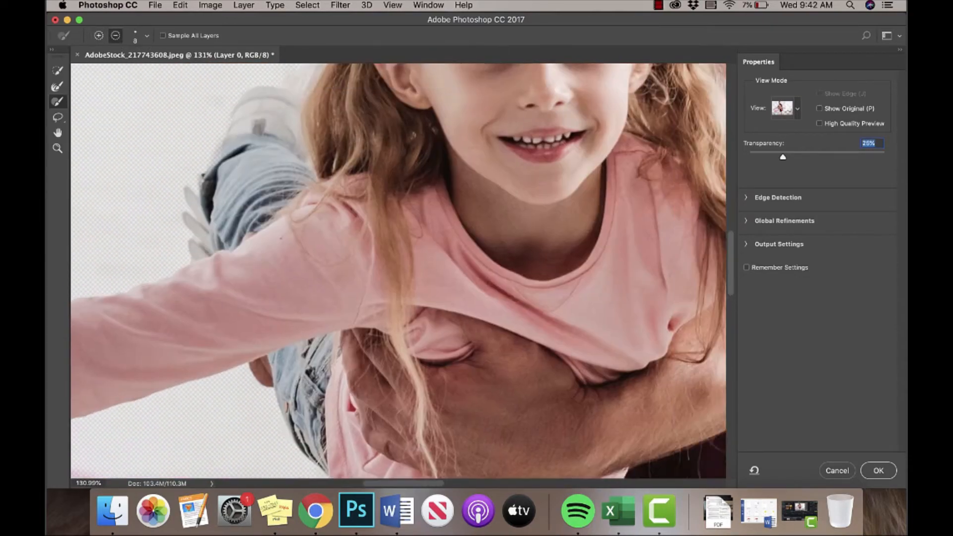
scroll(281, 238, up, 4)
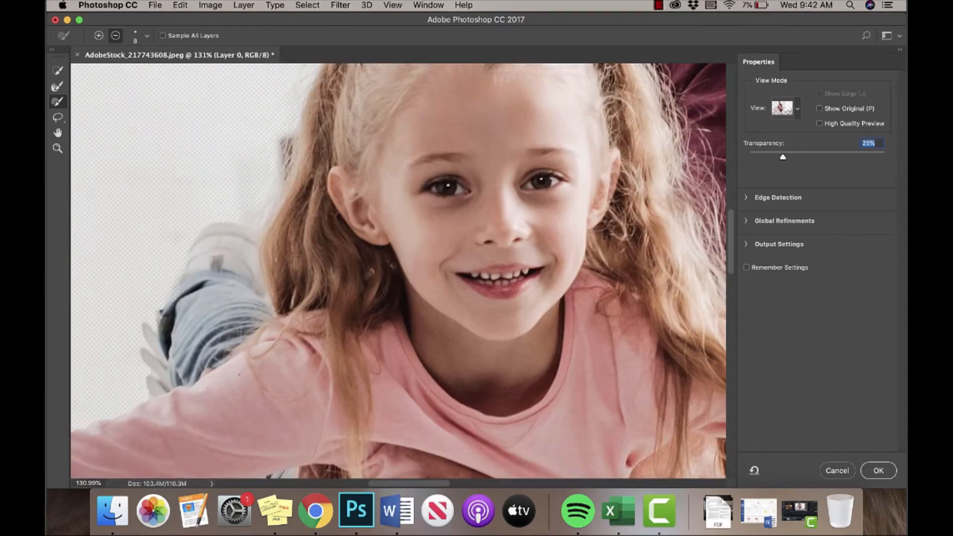
scroll(292, 151, up, 5)
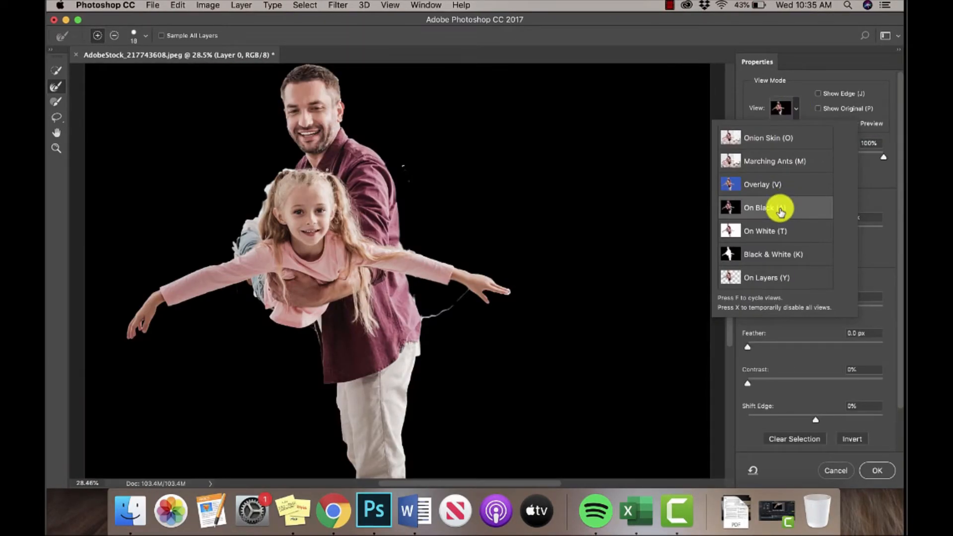
- Show the refinement edge in the On Black view and try an Edge Detection radius of 139 px
click(798, 90)
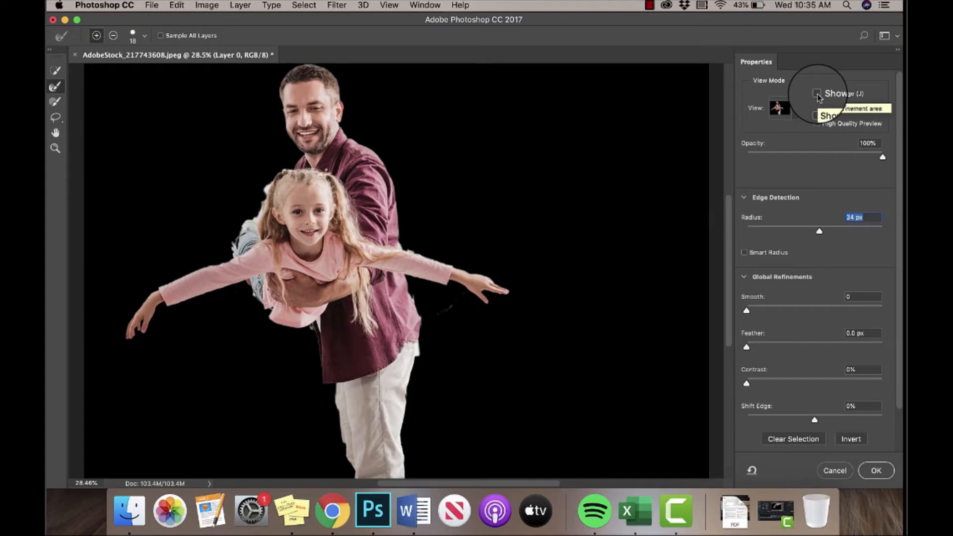
click(817, 94)
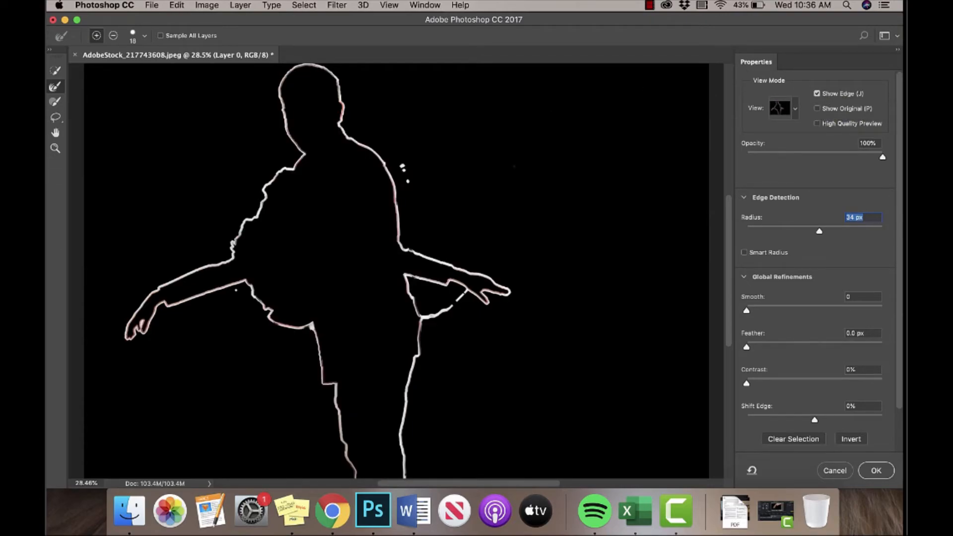
drag(395, 185, 400, 242)
drag(819, 231, 726, 232)
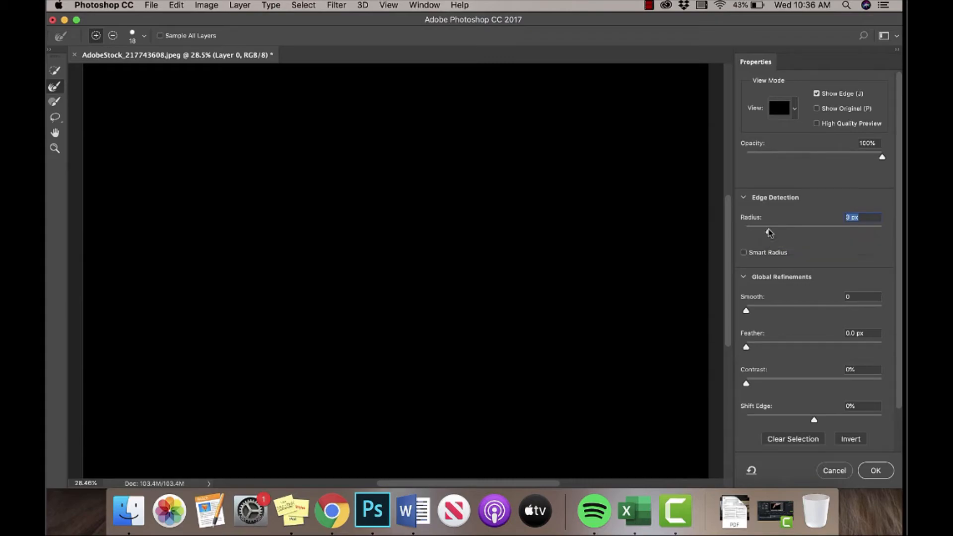
drag(746, 232, 804, 231)
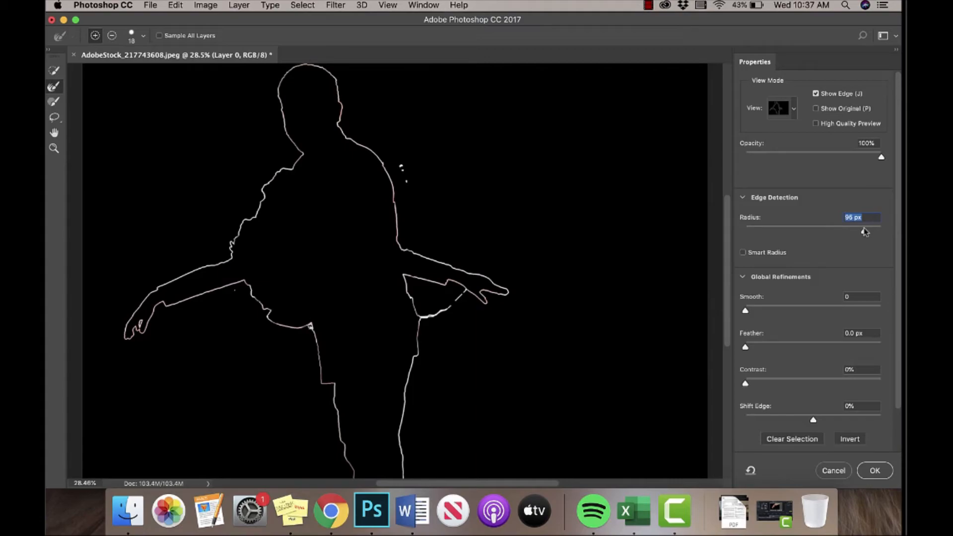
drag(863, 232, 882, 233)
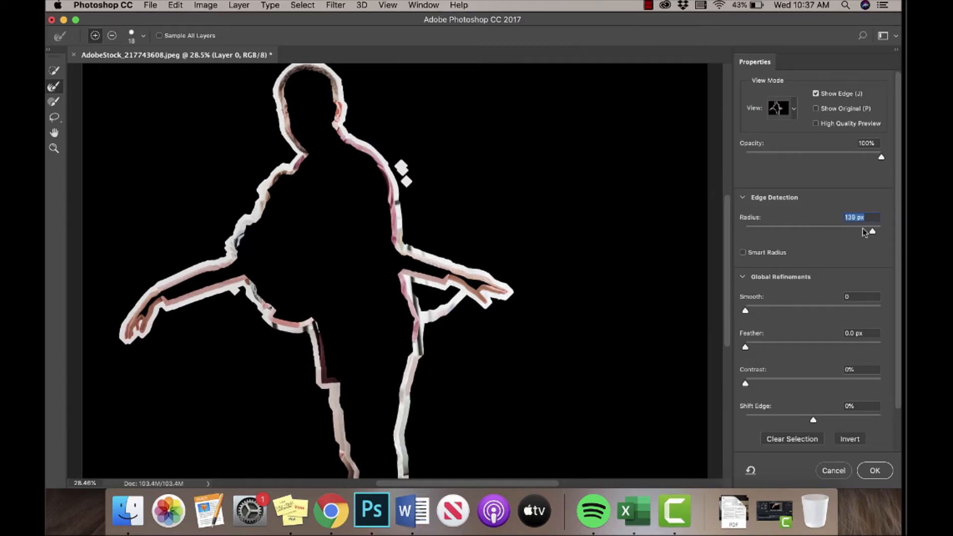
- Enable Smart Radius with a 1 px radius and turn off the edge display
click(765, 254)
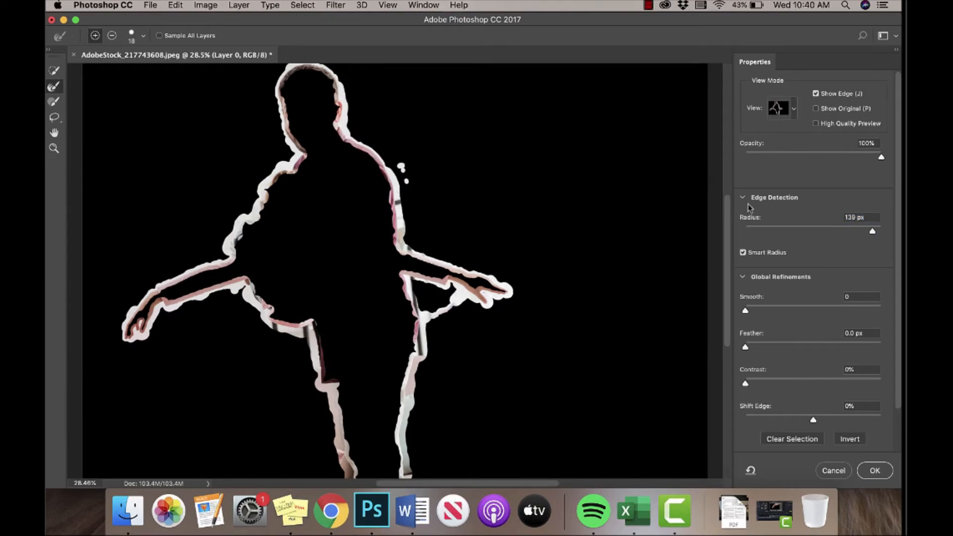
drag(873, 232, 751, 231)
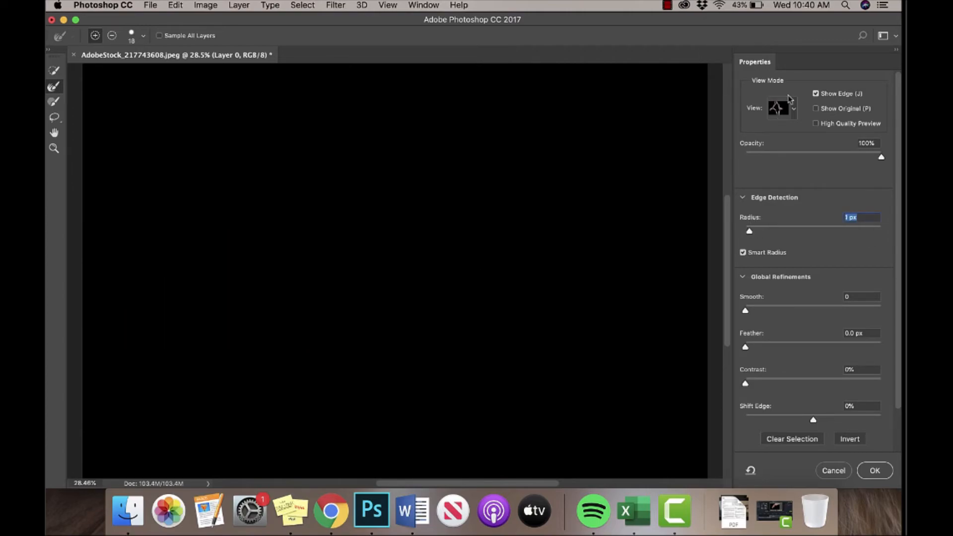
key(j)
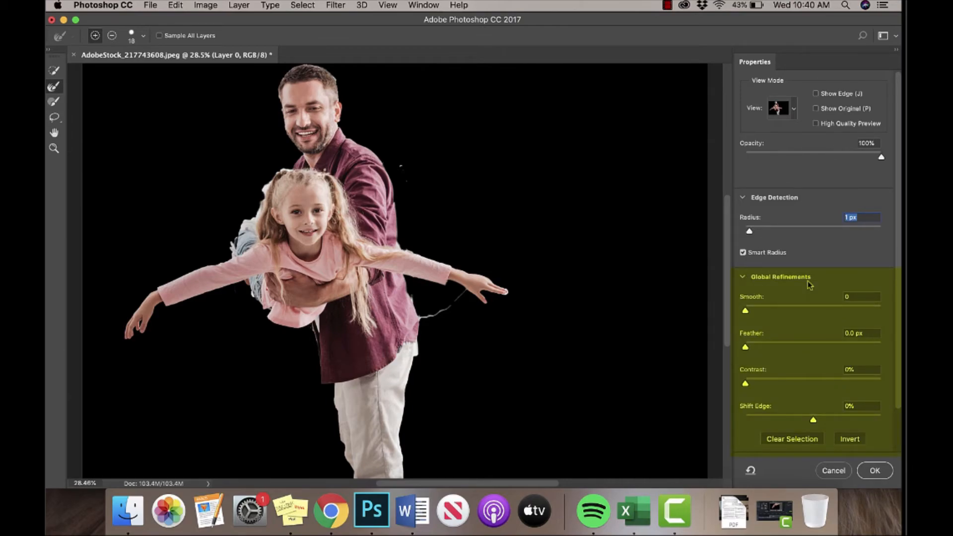
- Switch the view mode to Black & White and activate the Refine Edge Brush Tool
click(795, 111)
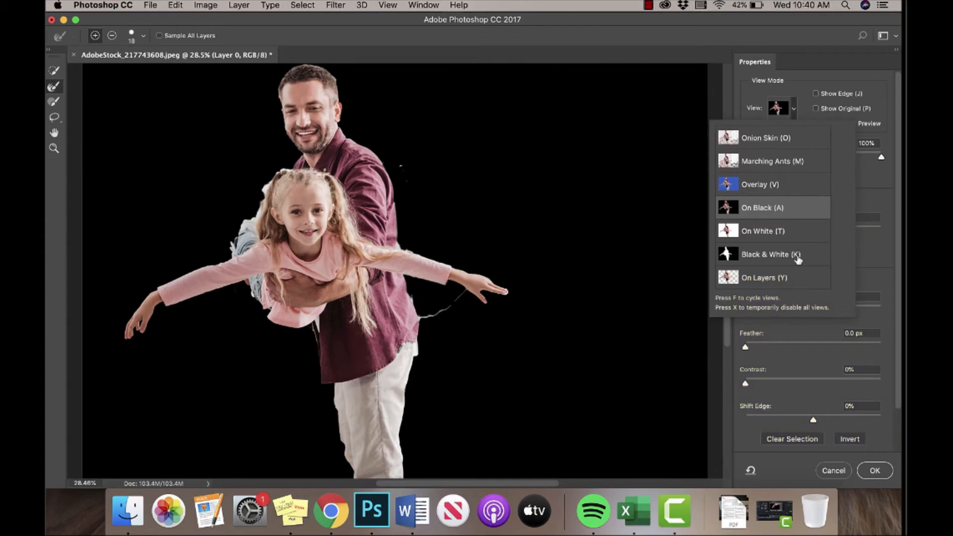
click(873, 267)
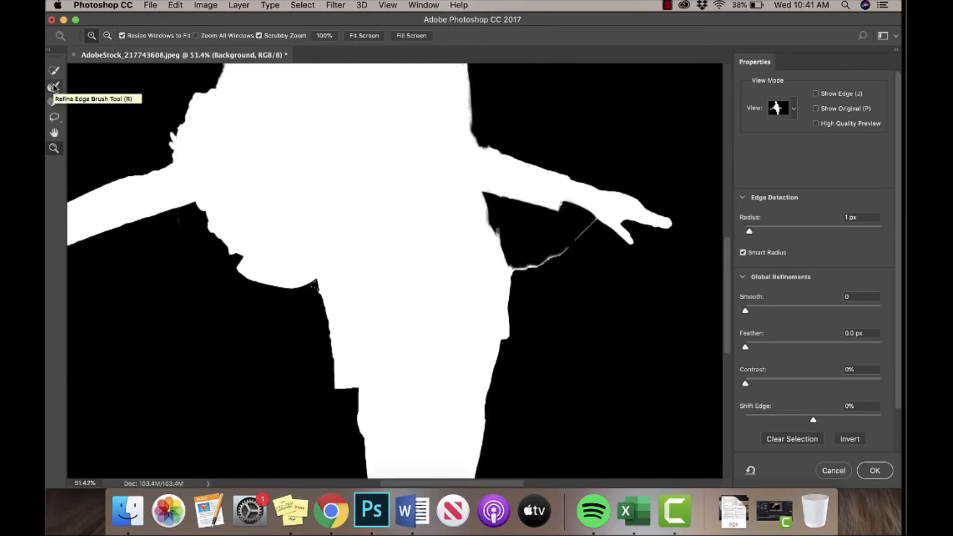
click(53, 88)
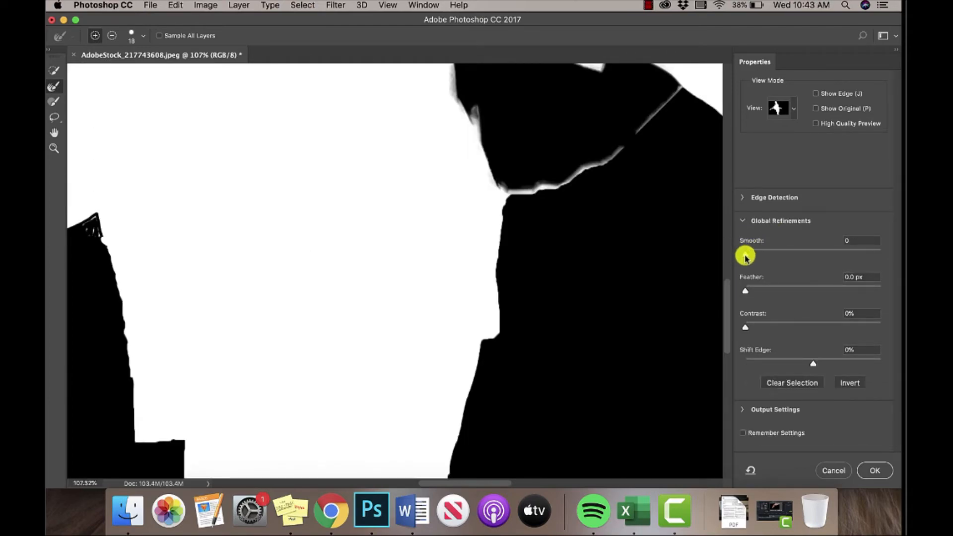
- Try a Smooth value of 78 on the selection edge, and return both Smooth and Feather to 0
drag(746, 254, 852, 259)
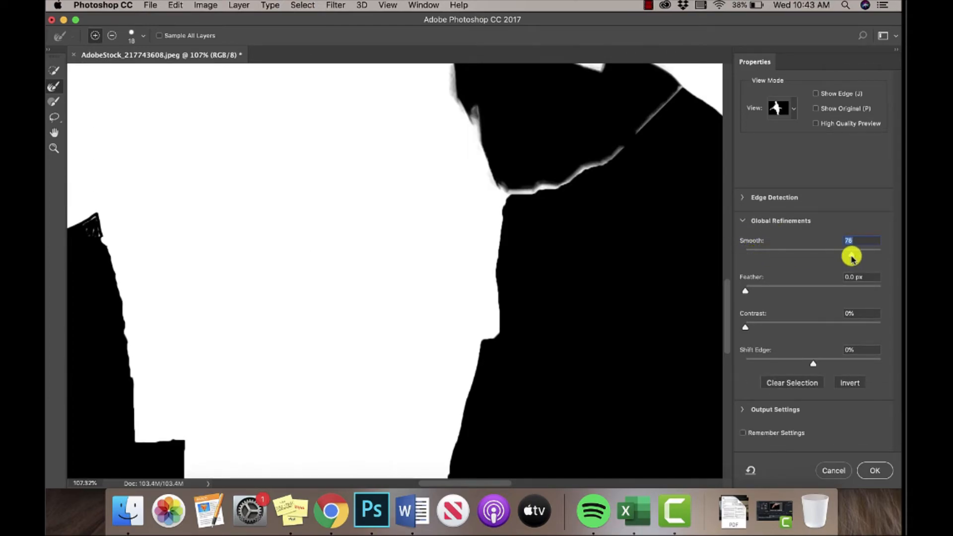
drag(852, 257, 740, 254)
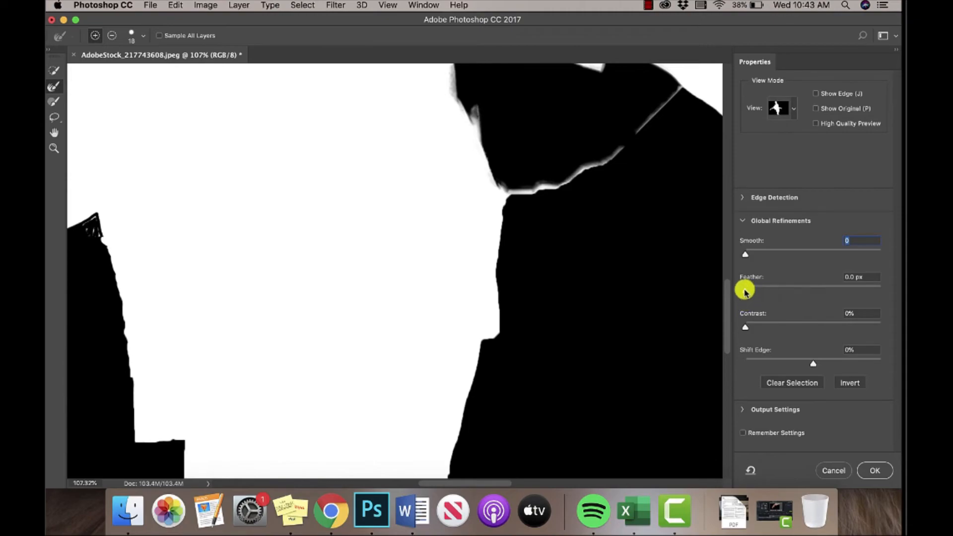
mouse_move(746, 292)
mouse_down()
mouse_move(864, 296)
mouse_move(738, 287)
mouse_up()
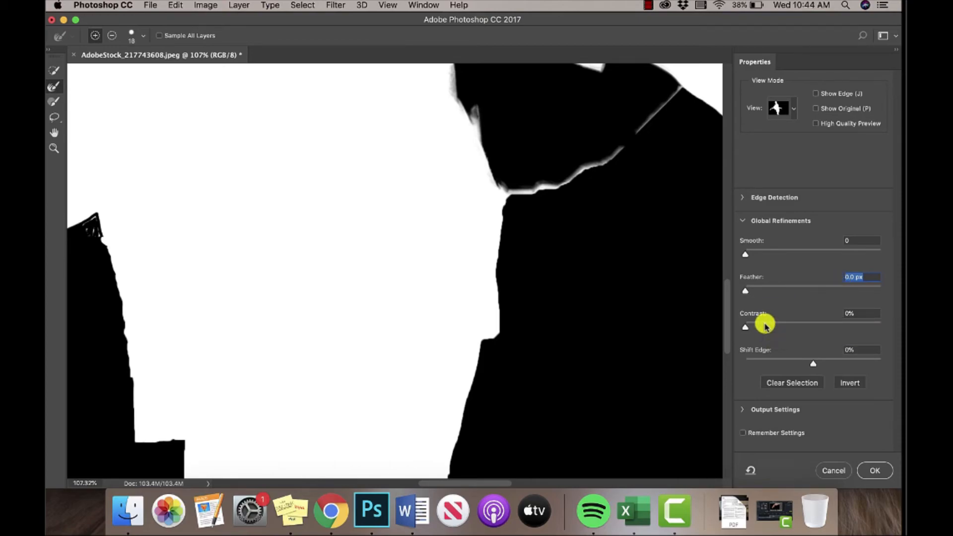
- Try the Contrast adjustment and Shift Edge values of +100% and -100%, and reset Shift Edge to 0%
drag(746, 327, 875, 339)
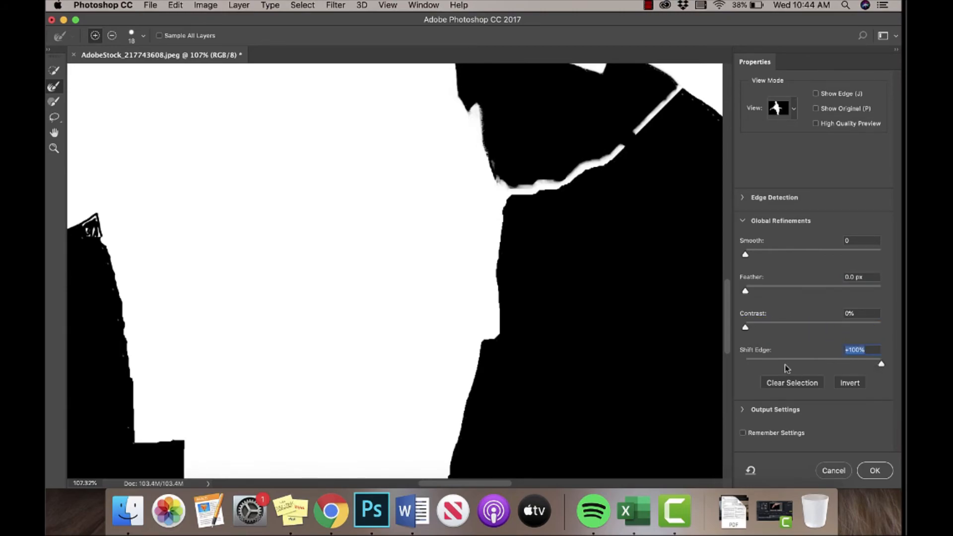
drag(787, 368, 745, 366)
scroll(666, 257, up, 5)
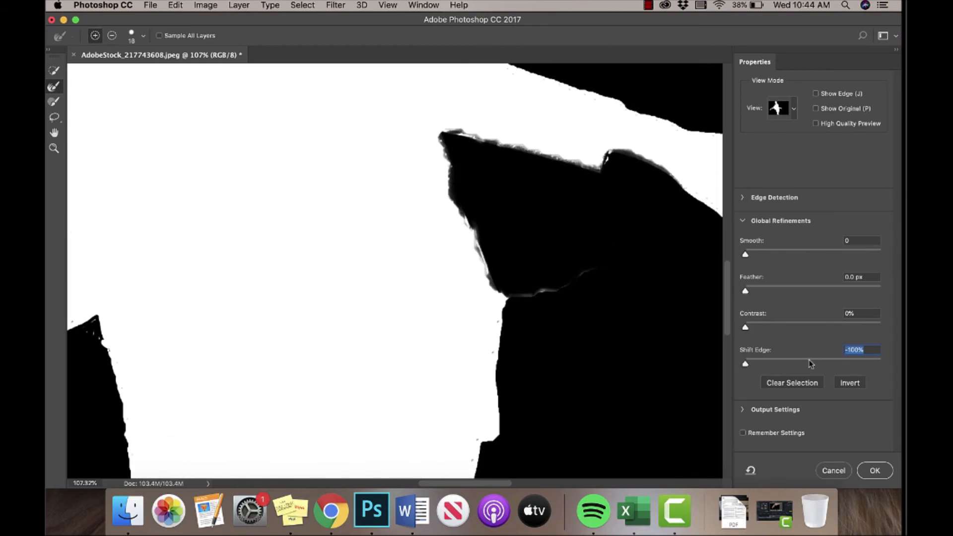
text(0)
key(Return)
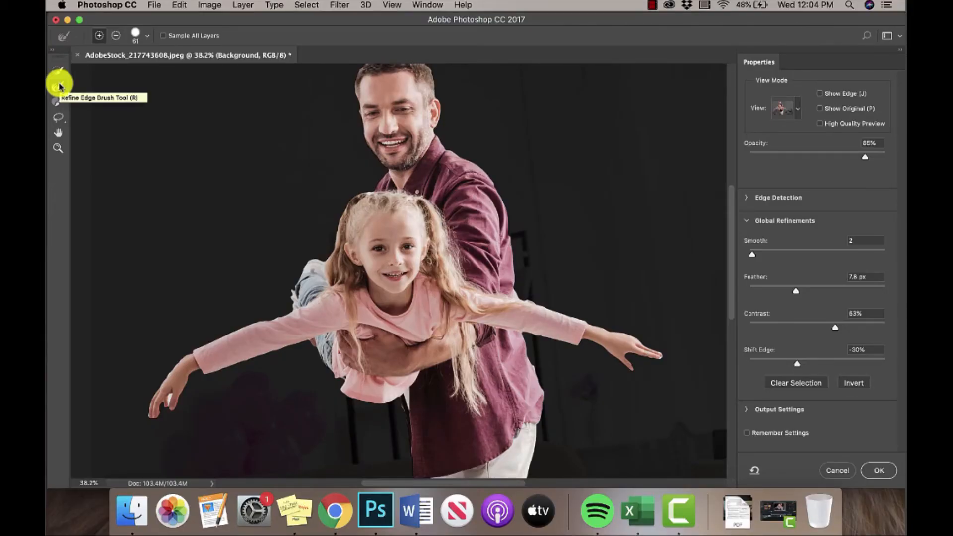
- Enlarge the Refine Edge Brush and paint along the outer edge of the girl's hair, from the crown down to the jeans
click(58, 87)
scroll(367, 191, up, 3)
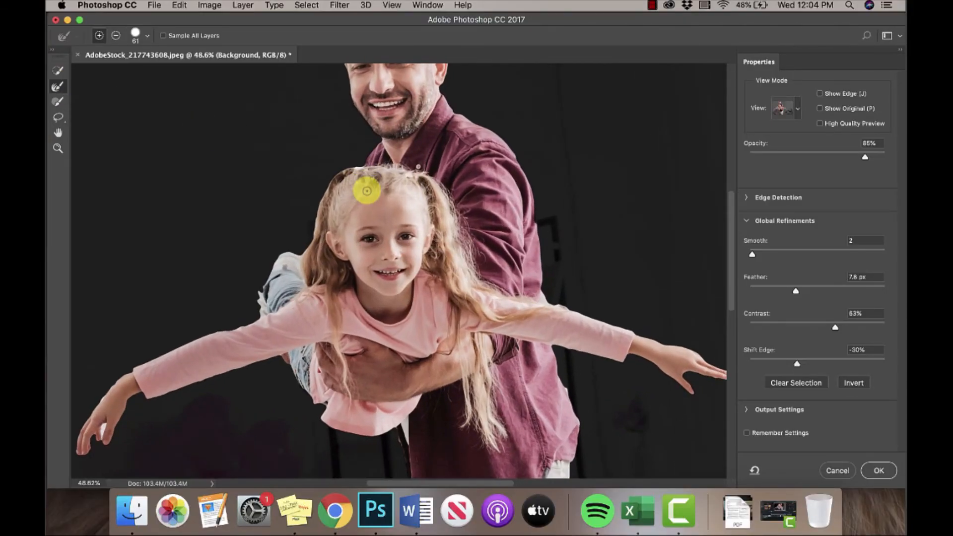
scroll(367, 190, up, 2)
key(bracketright)
key(bracketright)
key(bracketright)
key(bracketright)
key(bracketright)
key(bracketright)
key(bracketright)
key(bracketright)
key(bracketright)
key(bracketright)
key(bracketright)
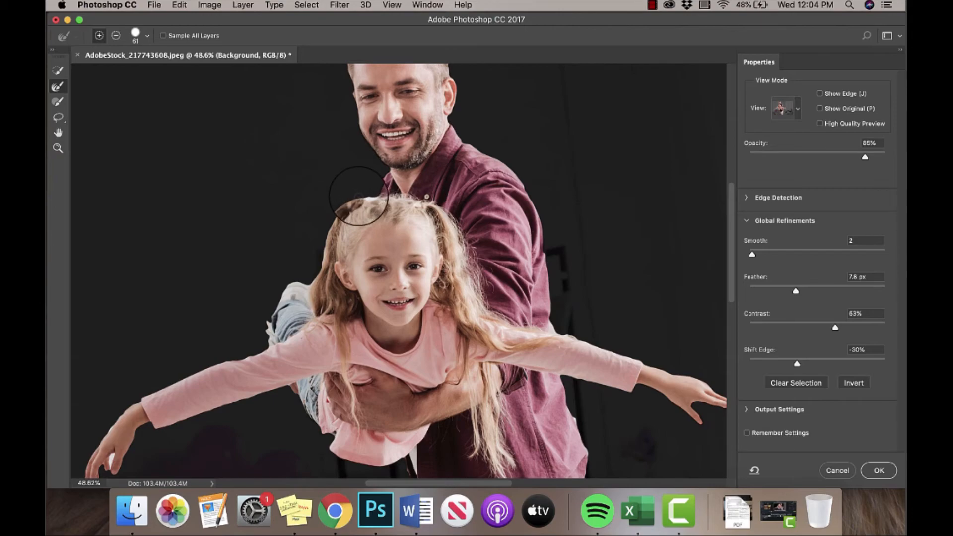
scroll(362, 195, up, 1)
mouse_move(367, 194)
mouse_down()
mouse_move(340, 202)
mouse_move(319, 234)
mouse_move(337, 284)
mouse_up()
drag(366, 201, 365, 199)
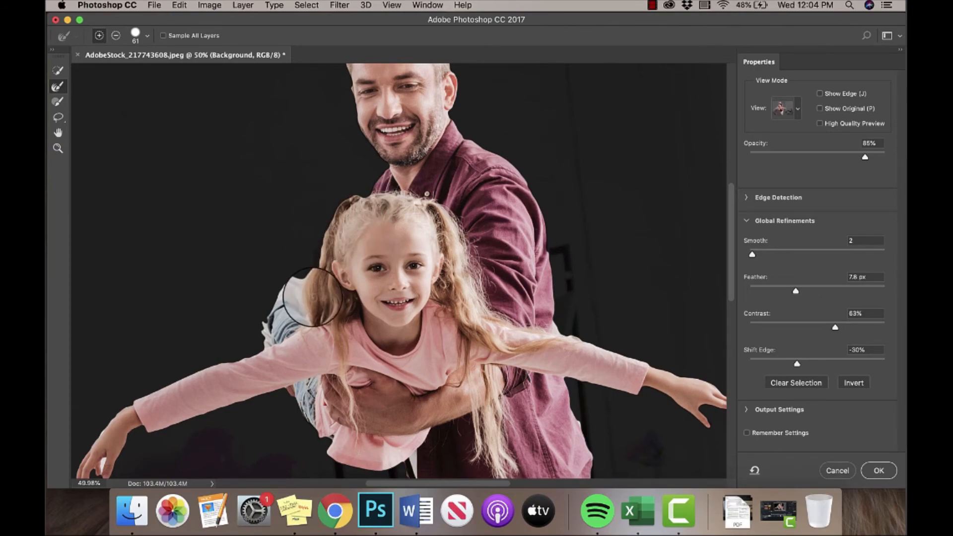
click(315, 273)
drag(314, 272, 356, 293)
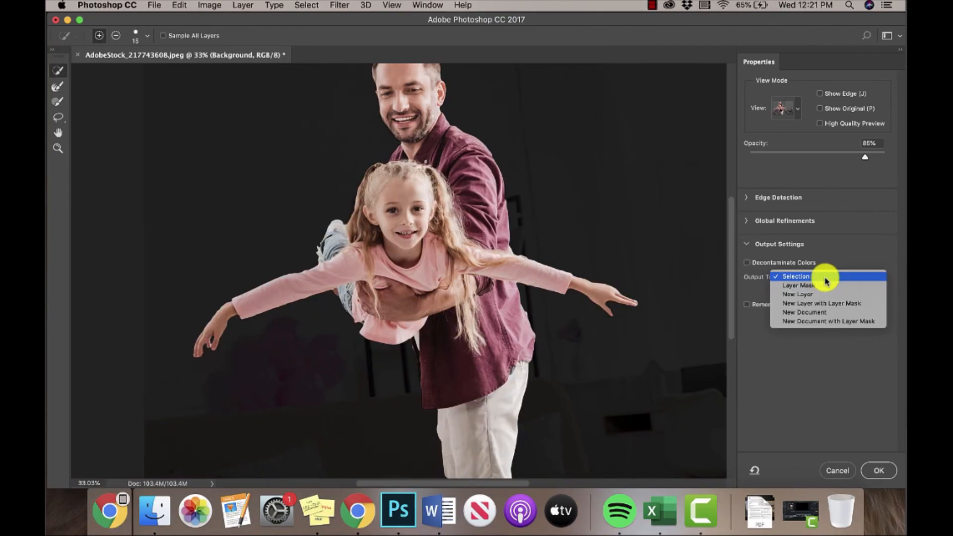
- Output the refined selection as a layer mask and apply Select and Mask
click(822, 286)
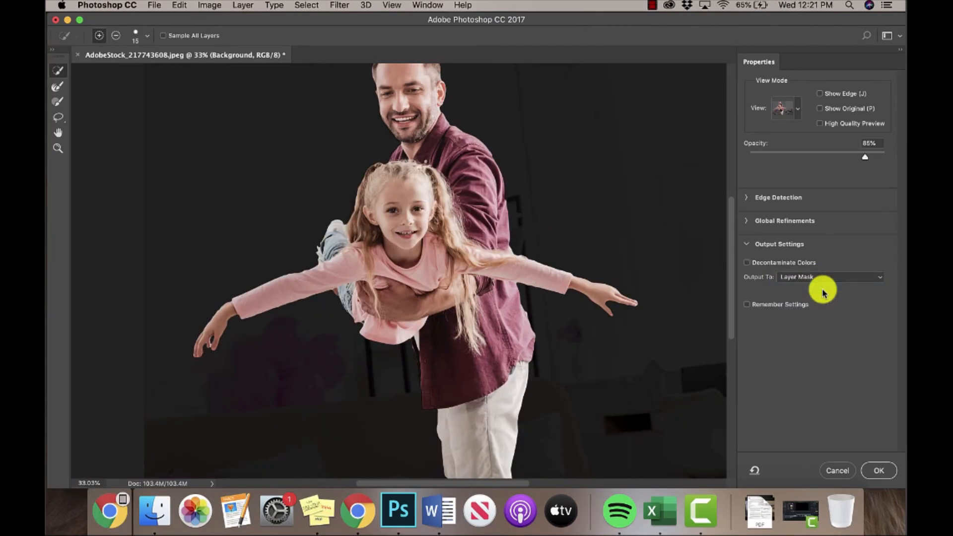
click(879, 470)
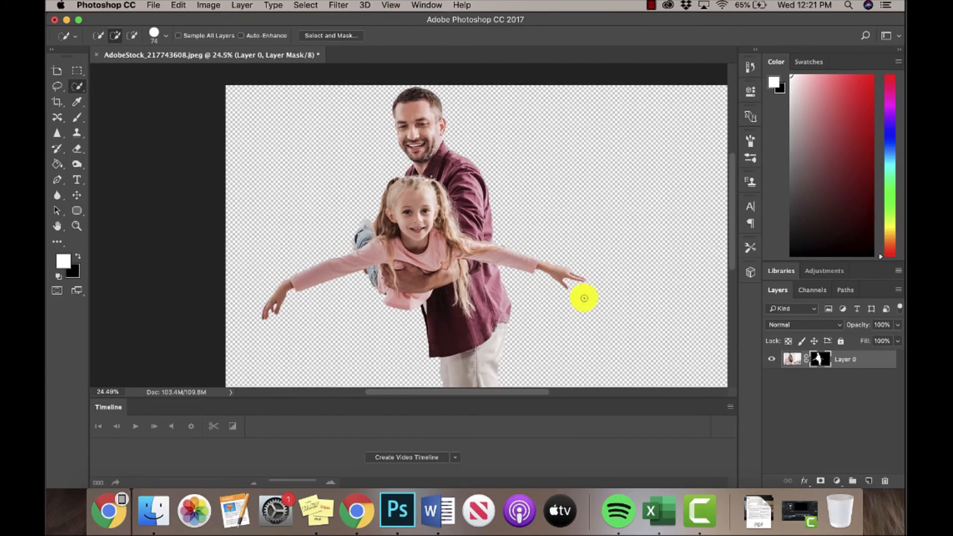
scroll(585, 298, down, 2)
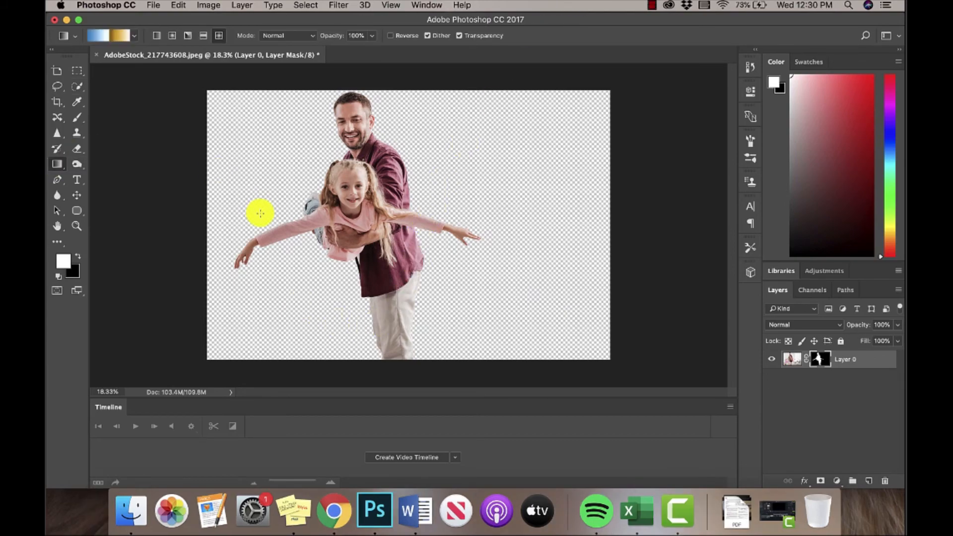
- Add a new layer named Layer 1 beneath the cutout layer and fill it with a diagonal blue-to-gold diamond gradient
click(248, 6)
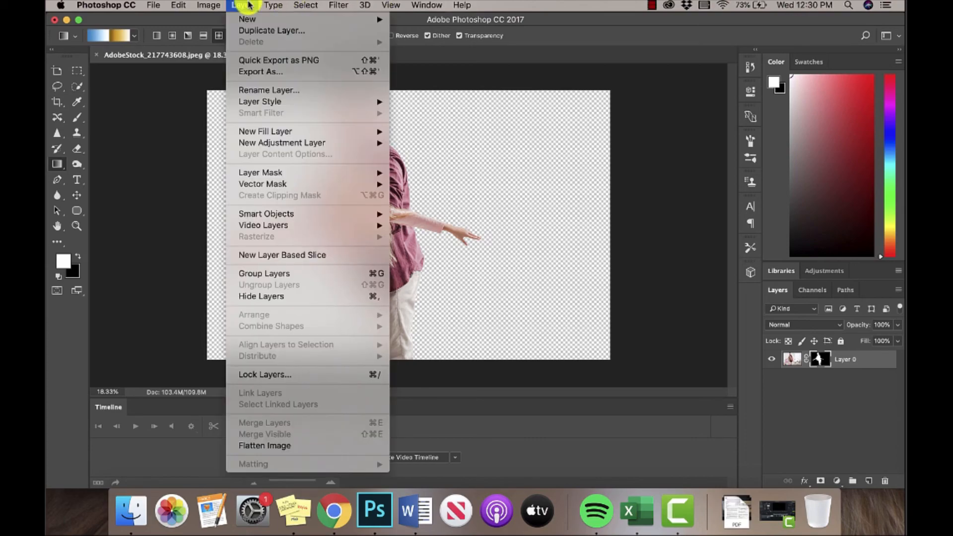
mouse_move(258, 19)
click(416, 23)
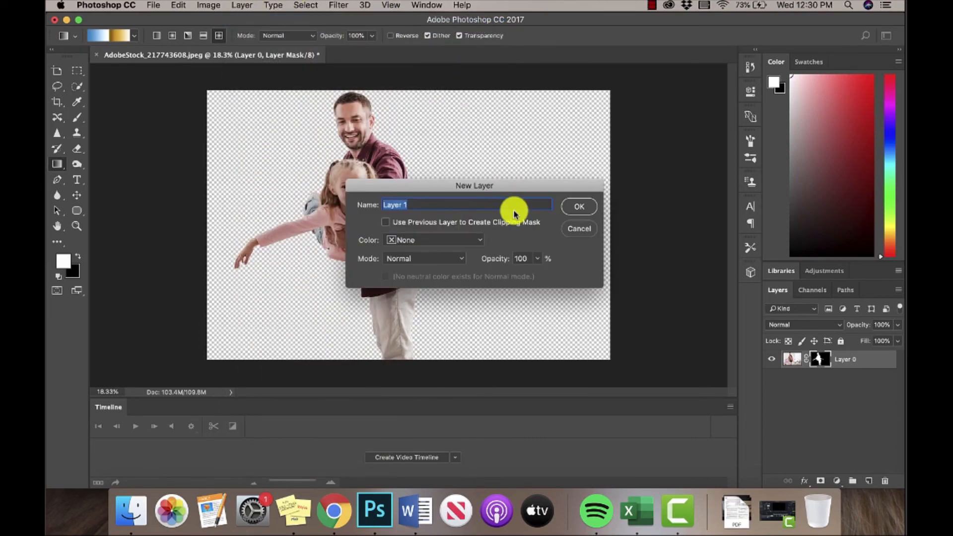
click(580, 206)
drag(829, 364, 826, 390)
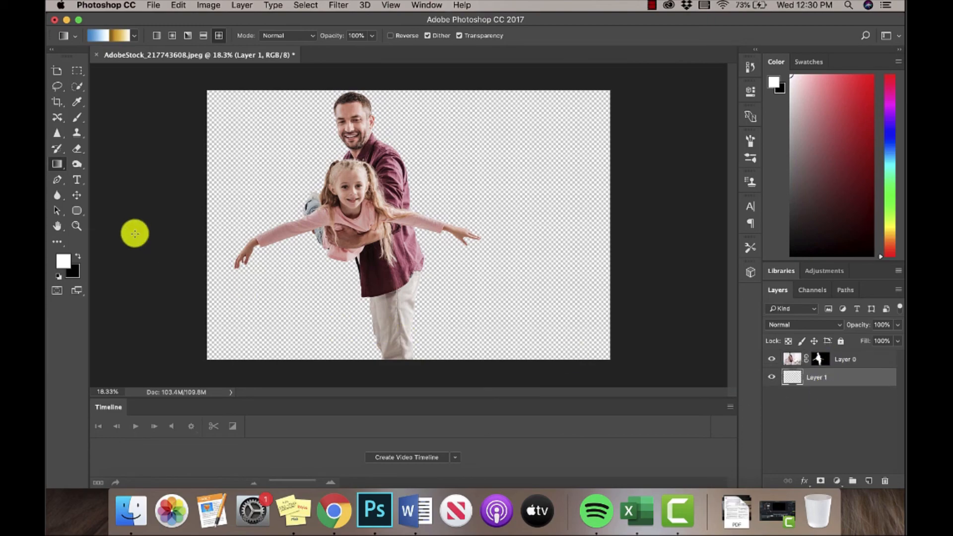
drag(266, 305, 527, 170)
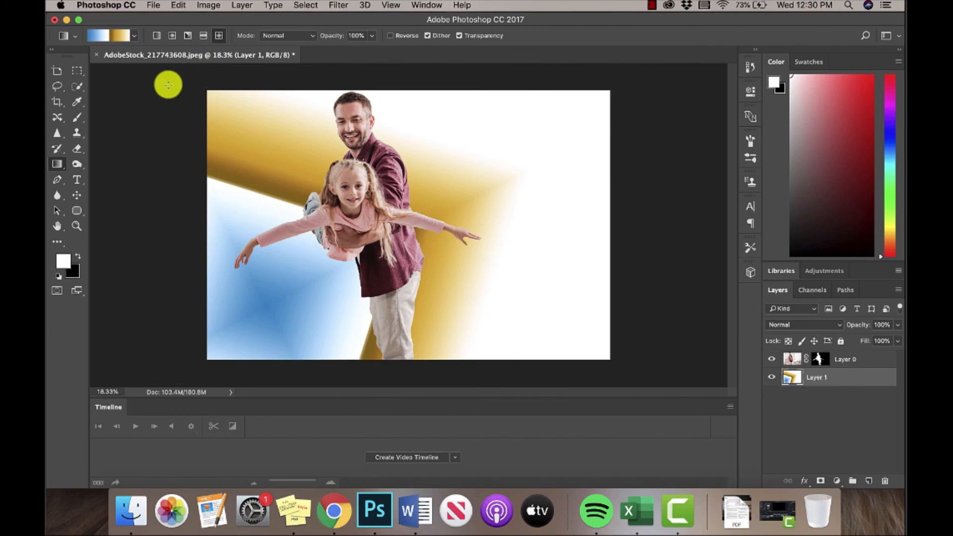
- Select Layer 0 and move the man and girl cutout horizontally toward the centre of the canvas with the Move tool
click(57, 214)
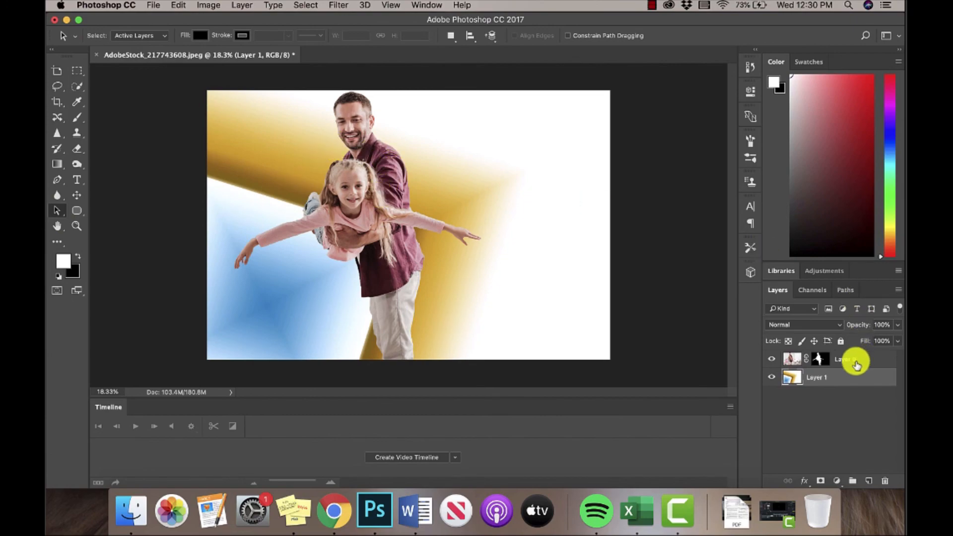
click(851, 361)
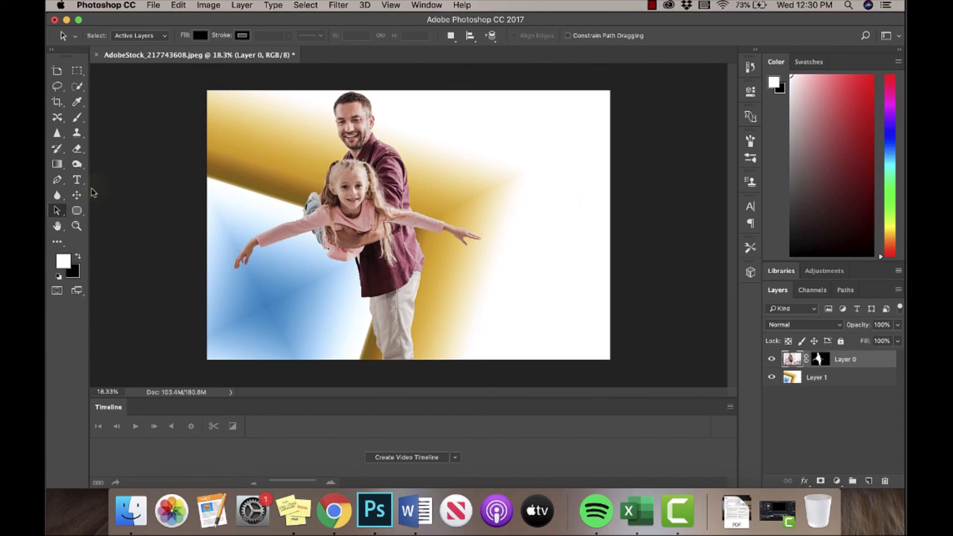
click(75, 197)
drag(387, 232, 424, 233)
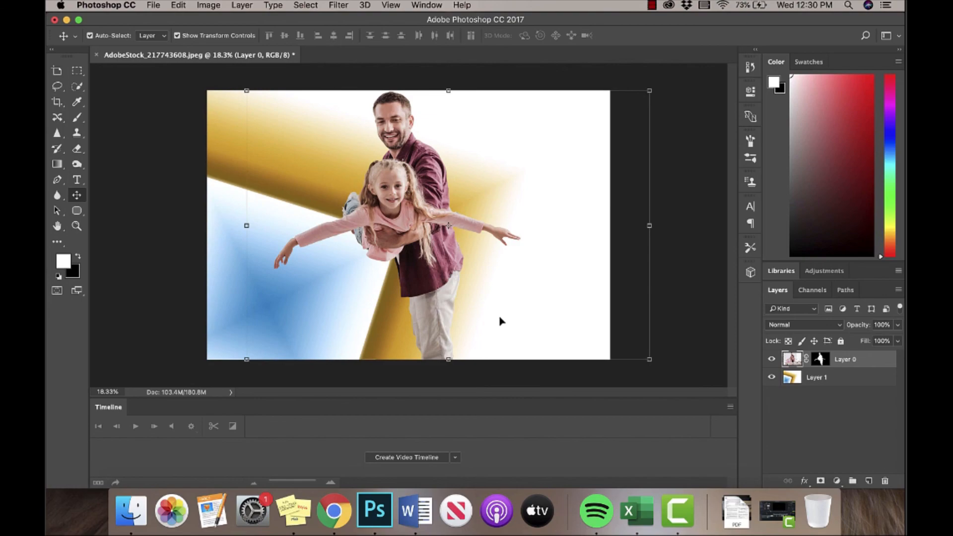